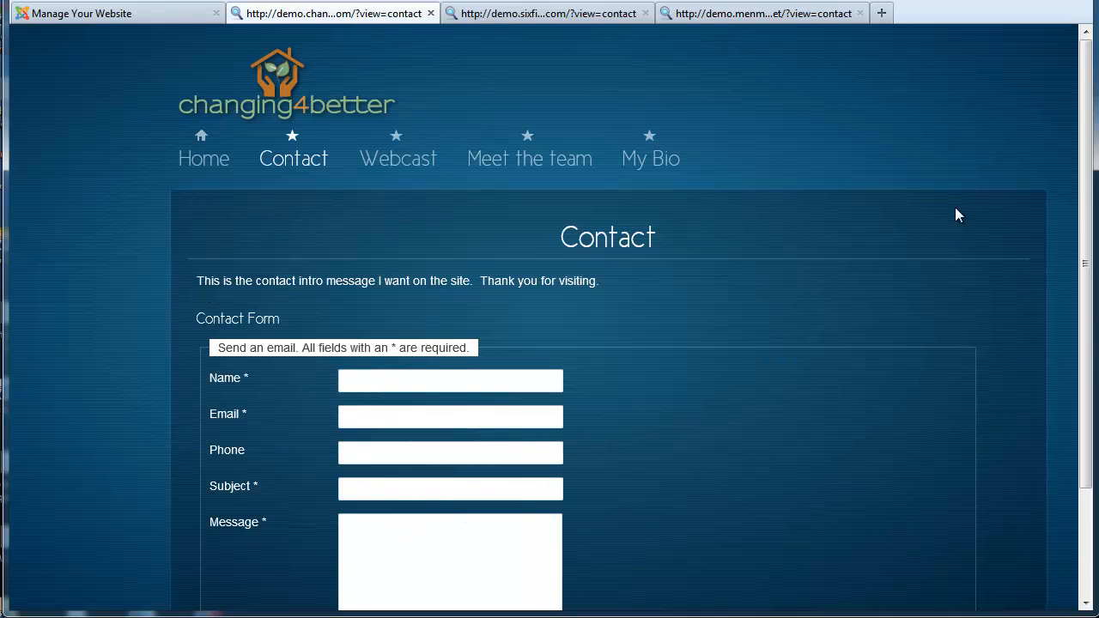
Look over the Six Figure Moms and Men Making Money contact pages, ending on changing4better's
{"action": "left_click_drag", "start_coordinate": [1087, 126], "coordinate": [1087, 183]}
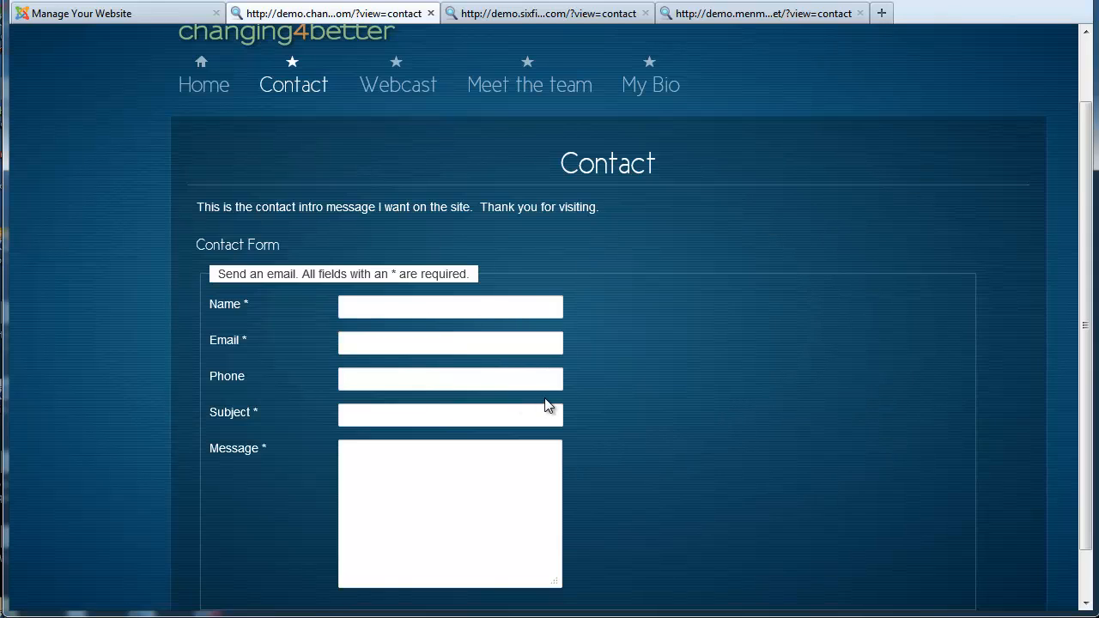
{"action": "left_click", "coordinate": [557, 15]}
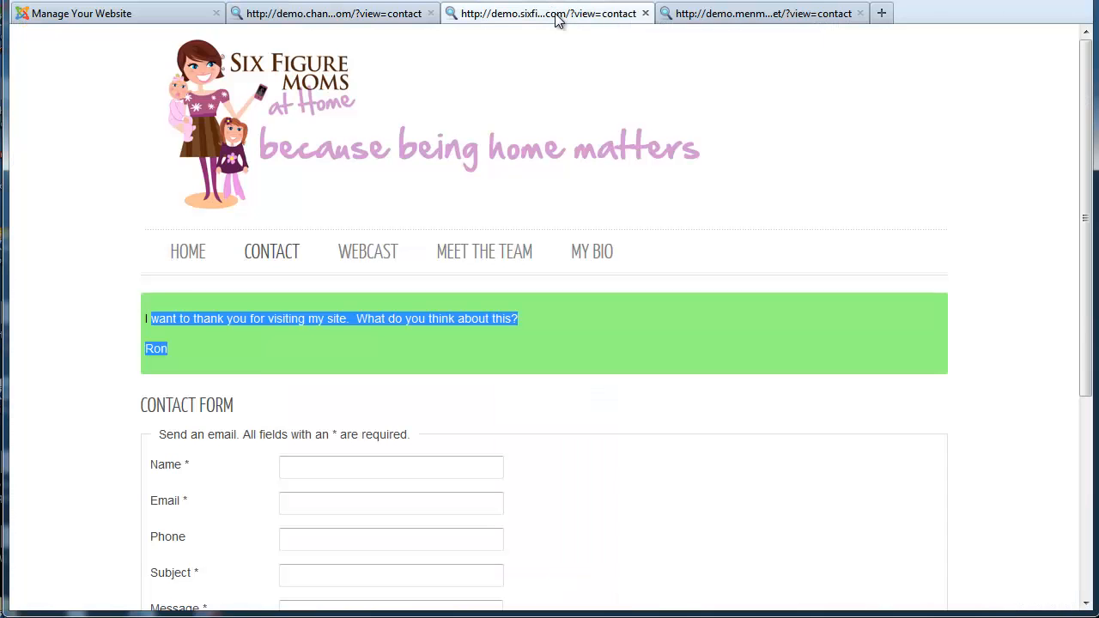
{"action": "left_click", "coordinate": [718, 16]}
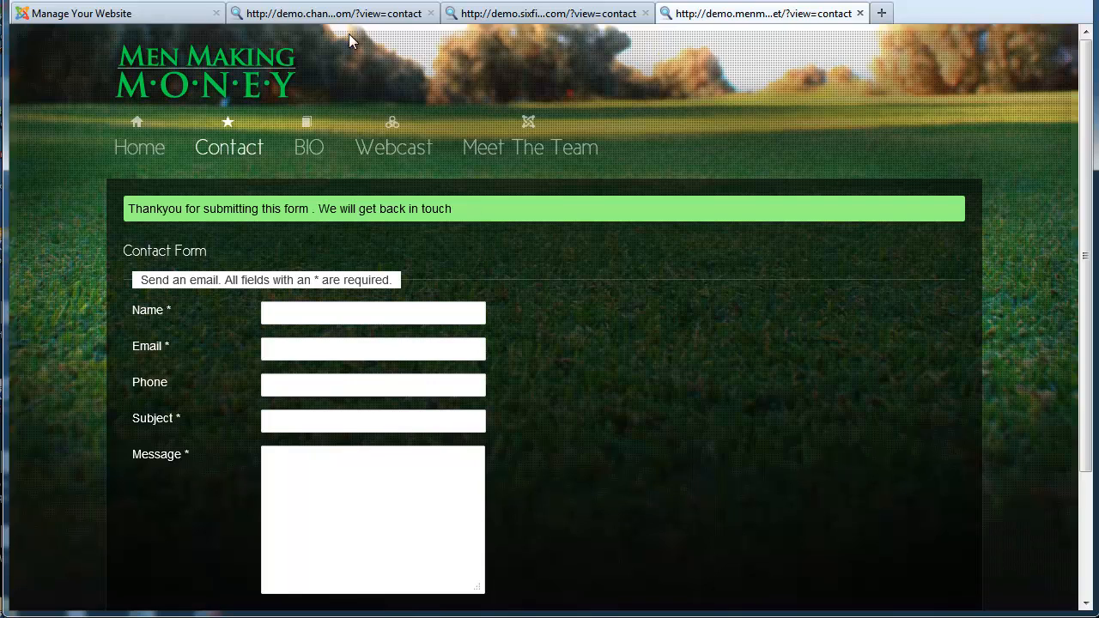
{"action": "left_click", "coordinate": [369, 17]}
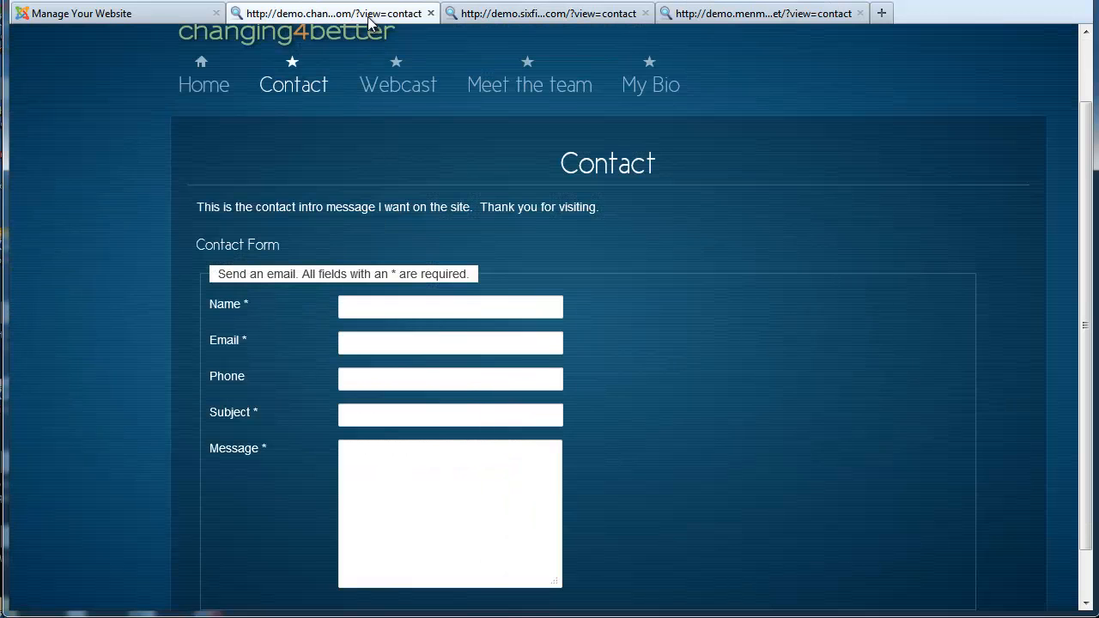
In the control panel, expand the Default Form settings and locate the Contact Intro field
{"action": "left_click", "coordinate": [168, 19]}
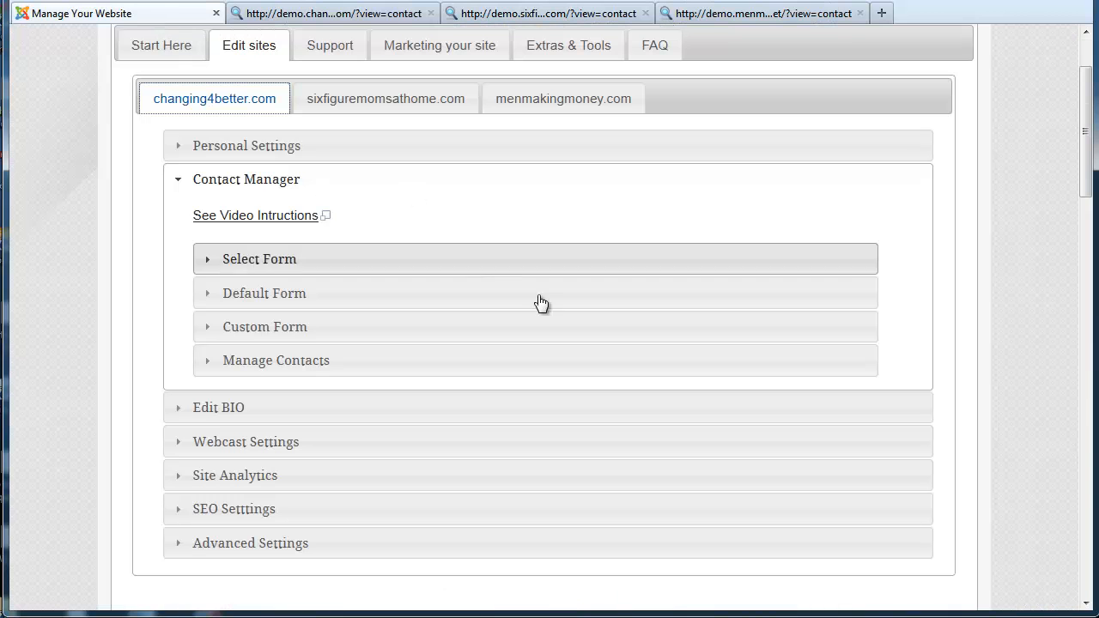
{"action": "left_click", "coordinate": [241, 297]}
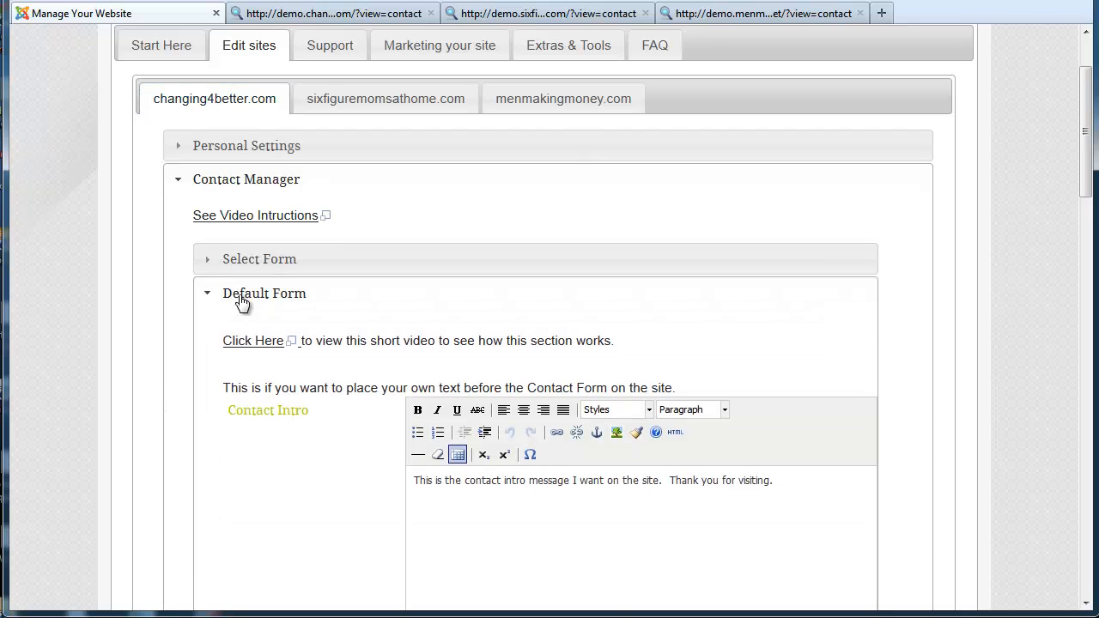
{"action": "scroll", "coordinate": [1089, 146], "scroll_direction": "down", "scroll_amount": 5}
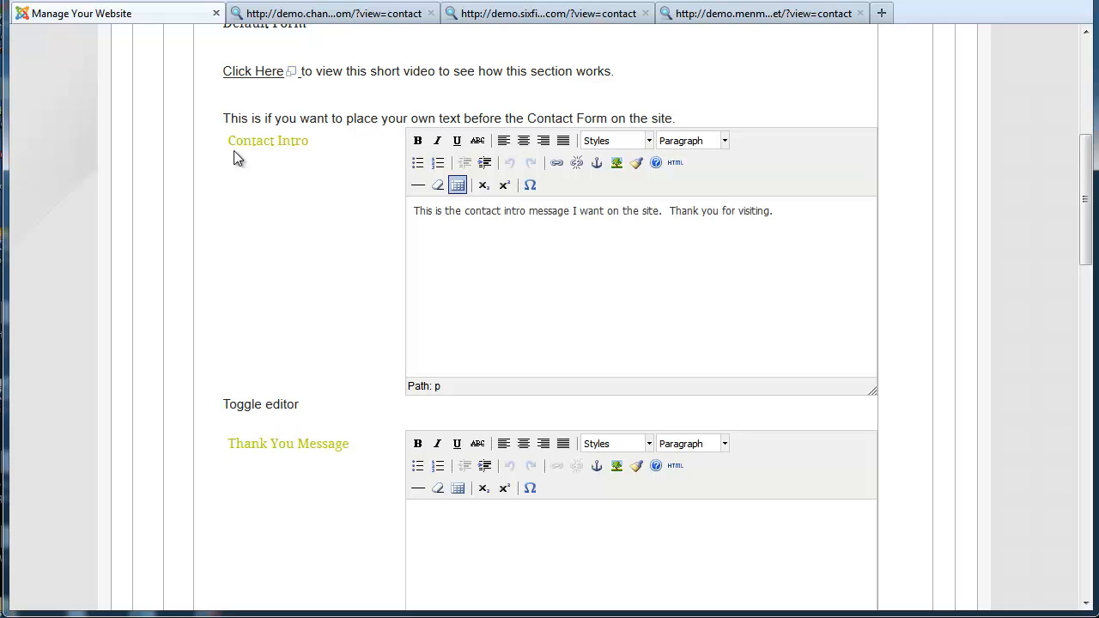
{"action": "left_click_drag", "start_coordinate": [309, 142], "coordinate": [235, 140]}
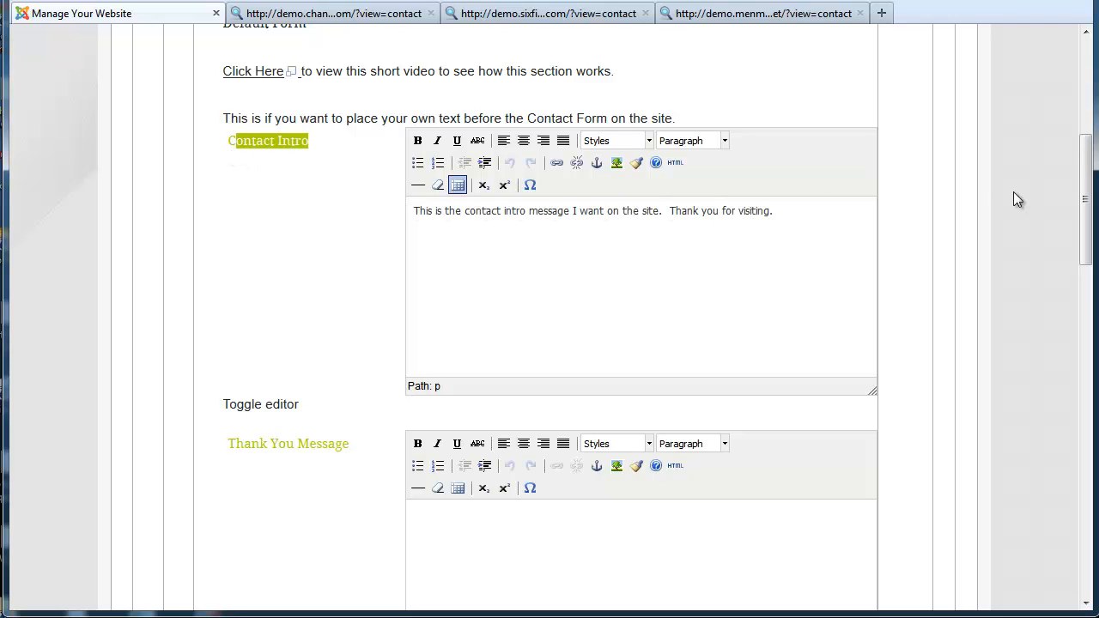
{"action": "left_click_drag", "start_coordinate": [1089, 171], "coordinate": [1095, 93]}
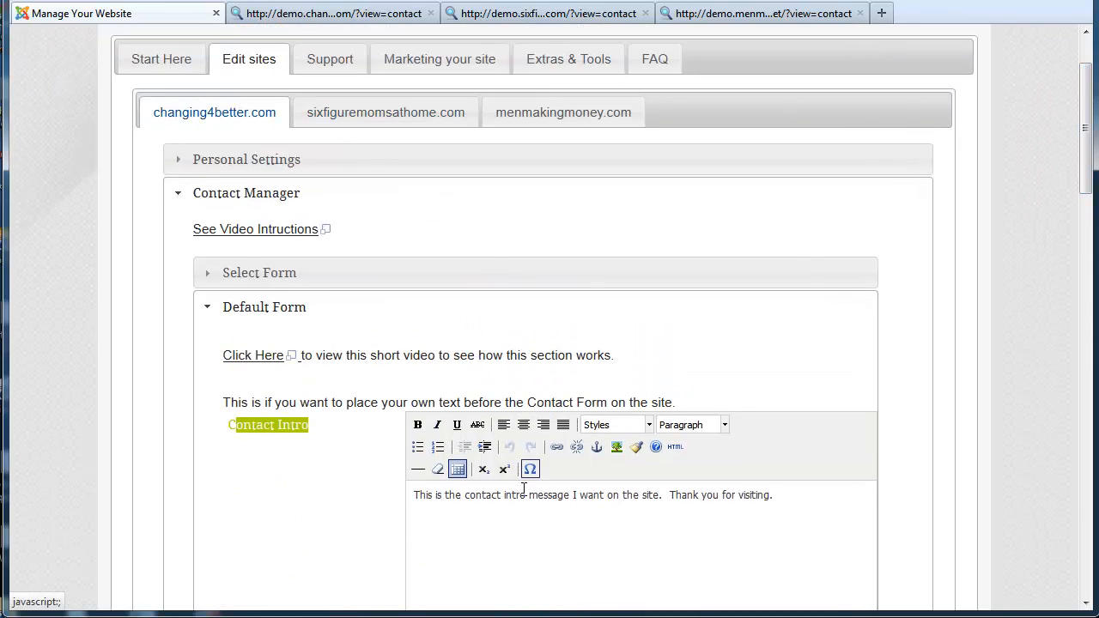
Show sixfiguremomsathome.com's Default Form settings, where the Contact Intro is empty
{"action": "left_click", "coordinate": [389, 118]}
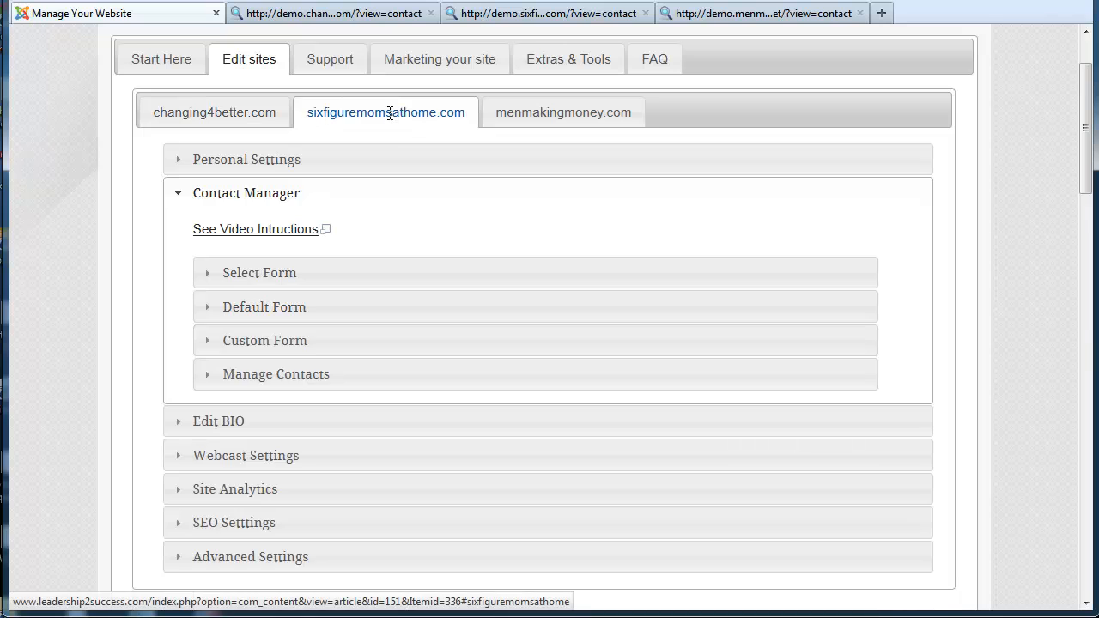
{"action": "left_click", "coordinate": [223, 310]}
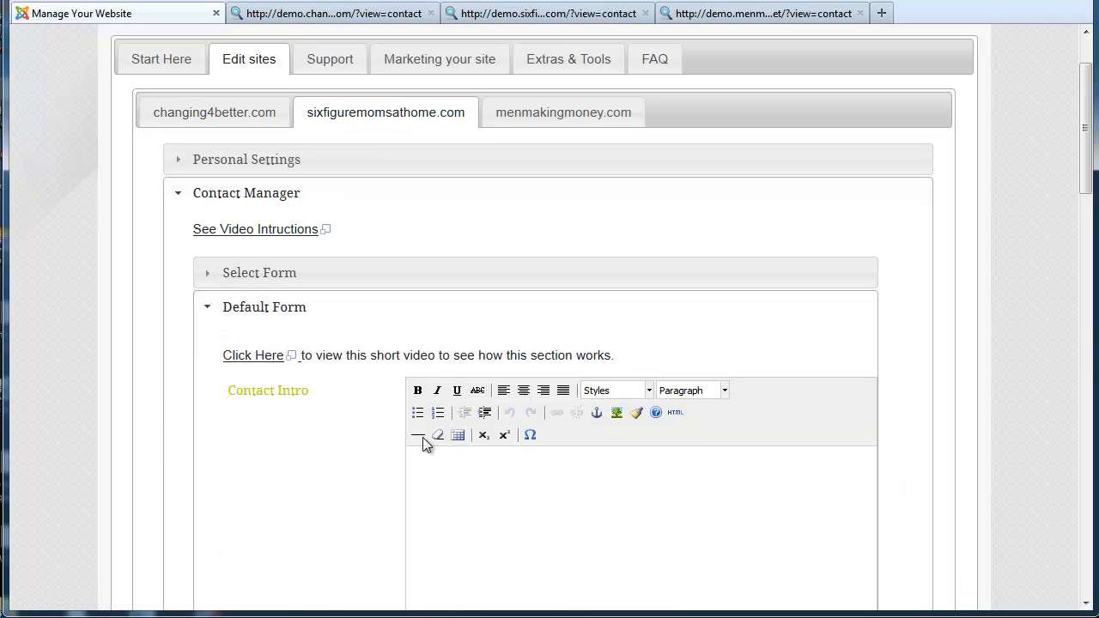
{"action": "left_click", "coordinate": [591, 536]}
Back in changing4better.com's settings, select its Contact Intro text
{"action": "left_click", "coordinate": [258, 113]}
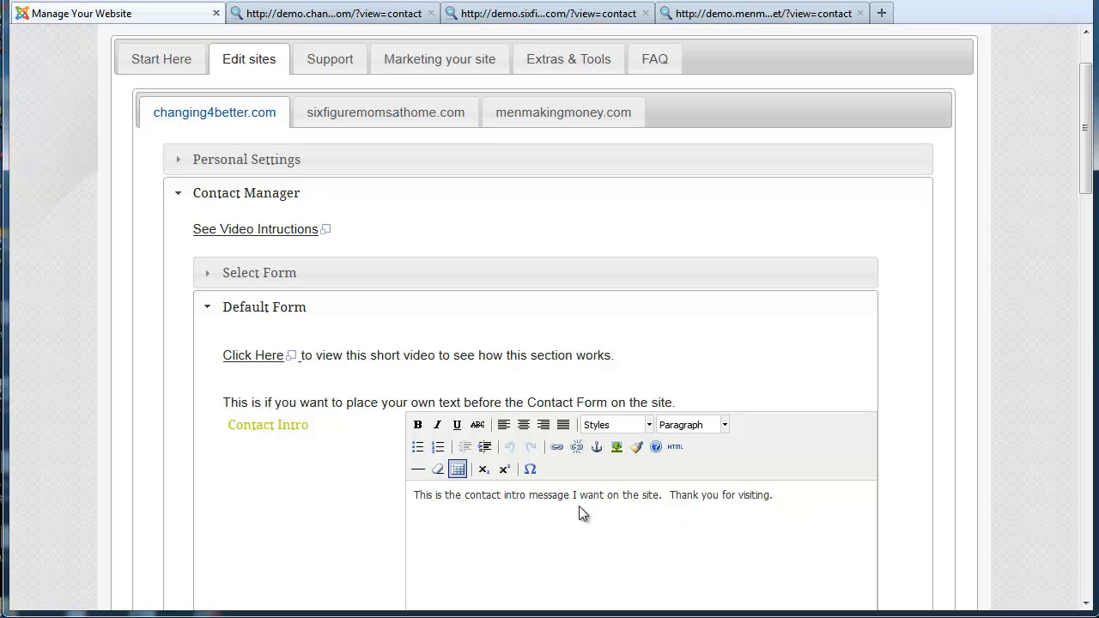
{"action": "left_click_drag", "start_coordinate": [813, 496], "coordinate": [405, 493]}
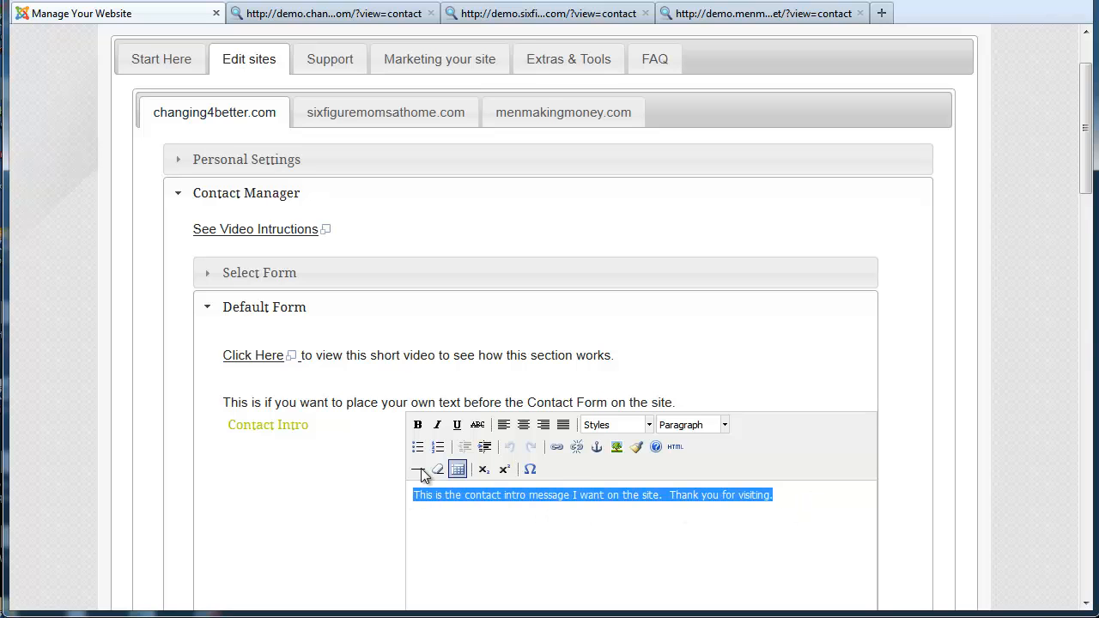
{"action": "left_click_drag", "start_coordinate": [1087, 123], "coordinate": [1088, 509]}
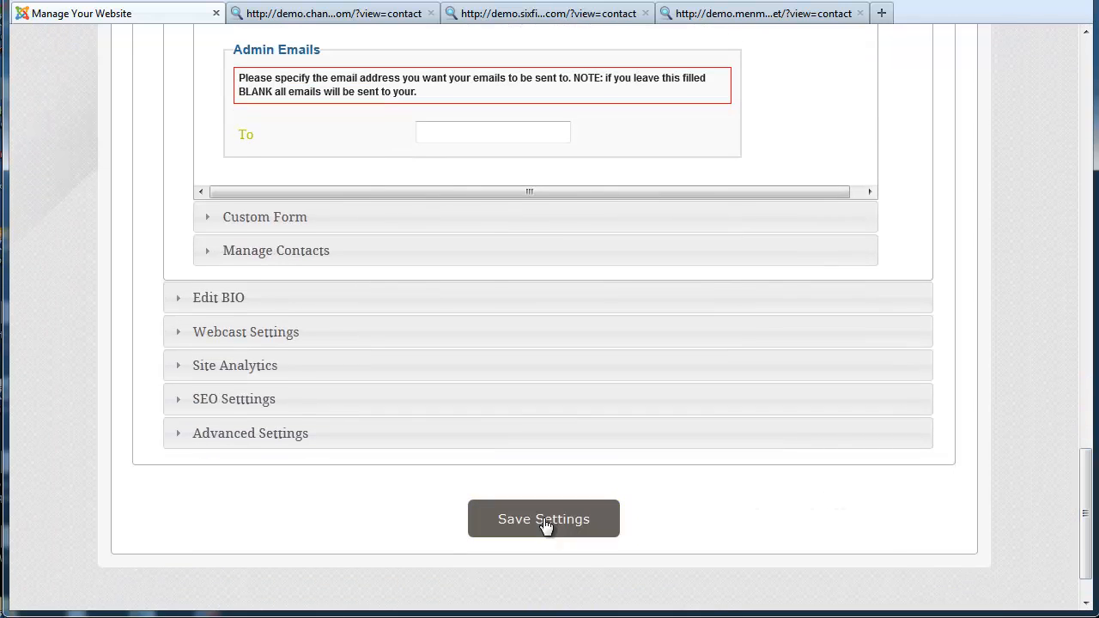
{"action": "left_click_drag", "start_coordinate": [1086, 464], "coordinate": [1056, 104]}
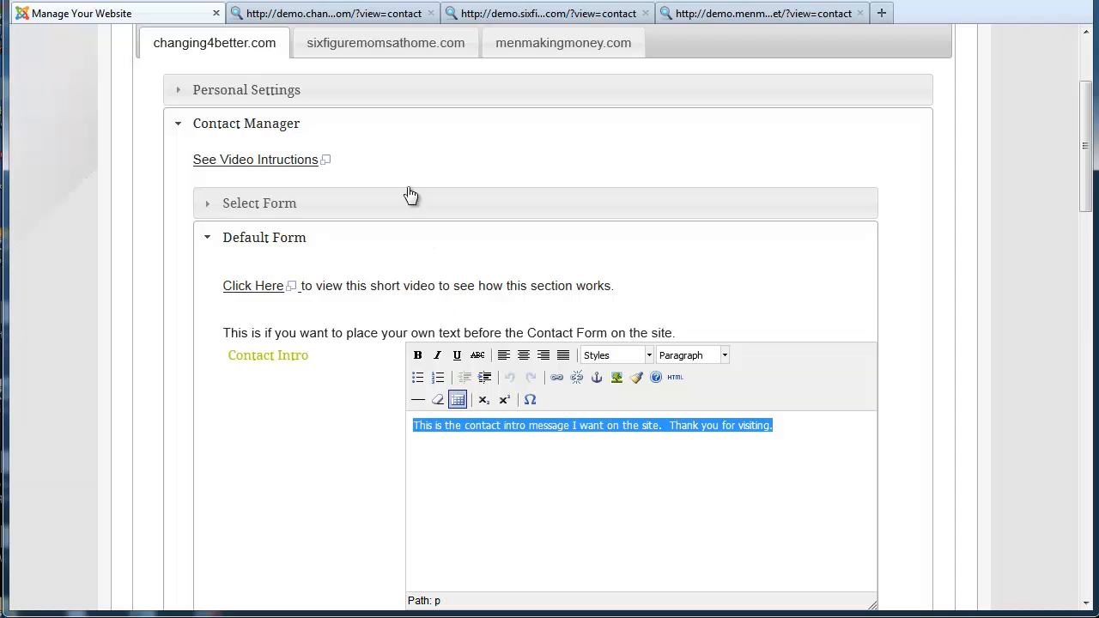
Highlight the intro message on the live changing4better contact page, then return to the panel
{"action": "left_click", "coordinate": [370, 17]}
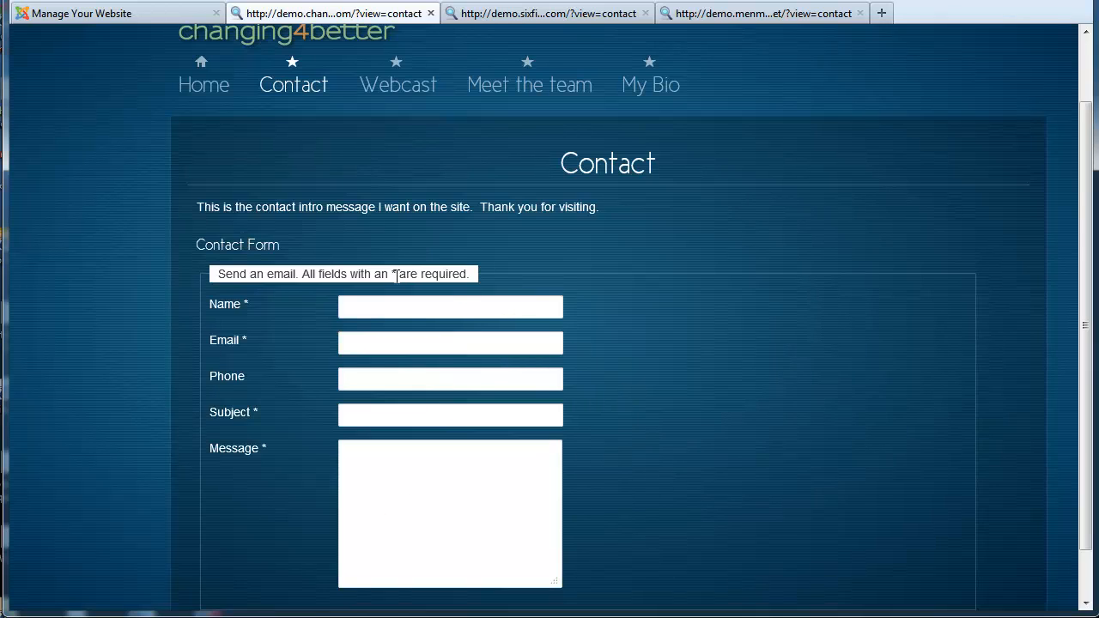
{"action": "left_click_drag", "start_coordinate": [611, 209], "coordinate": [198, 209]}
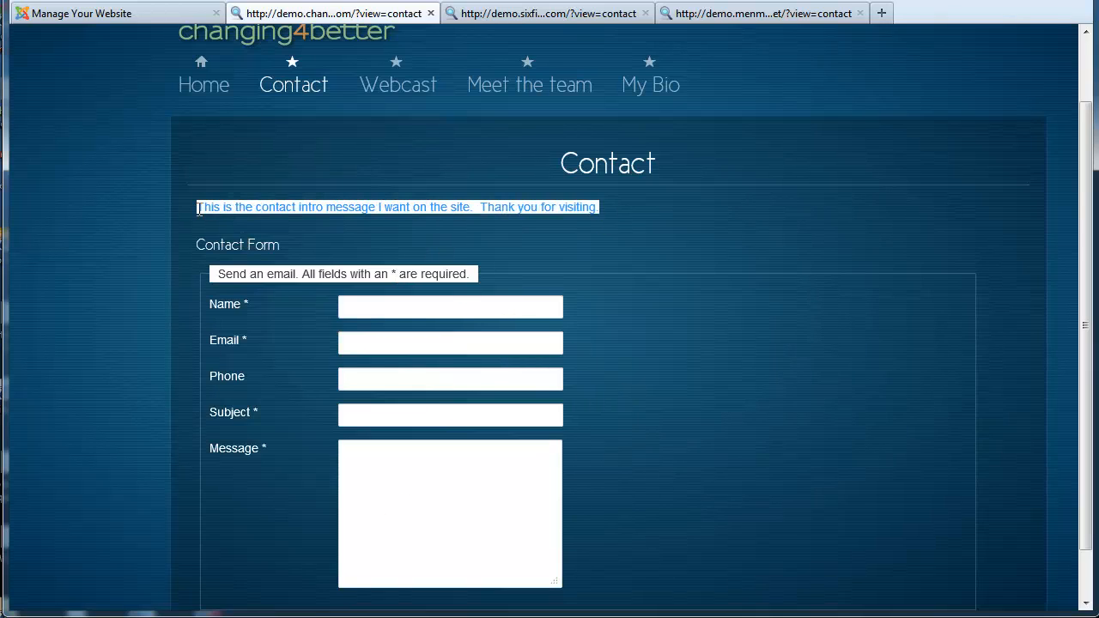
{"action": "left_click", "coordinate": [615, 227]}
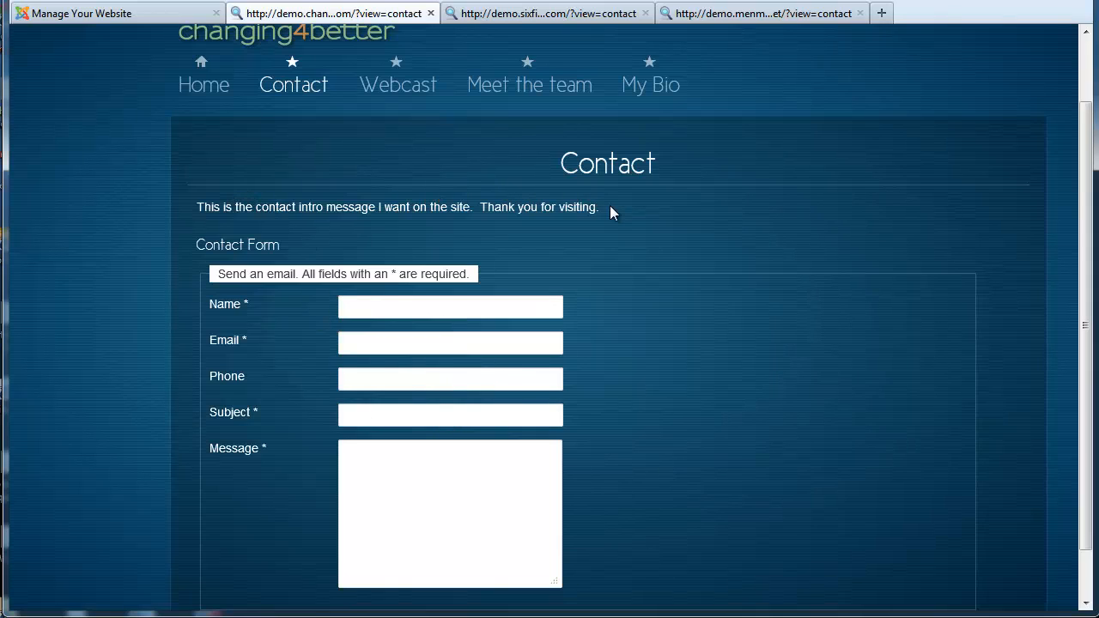
{"action": "left_click_drag", "start_coordinate": [612, 210], "coordinate": [506, 215]}
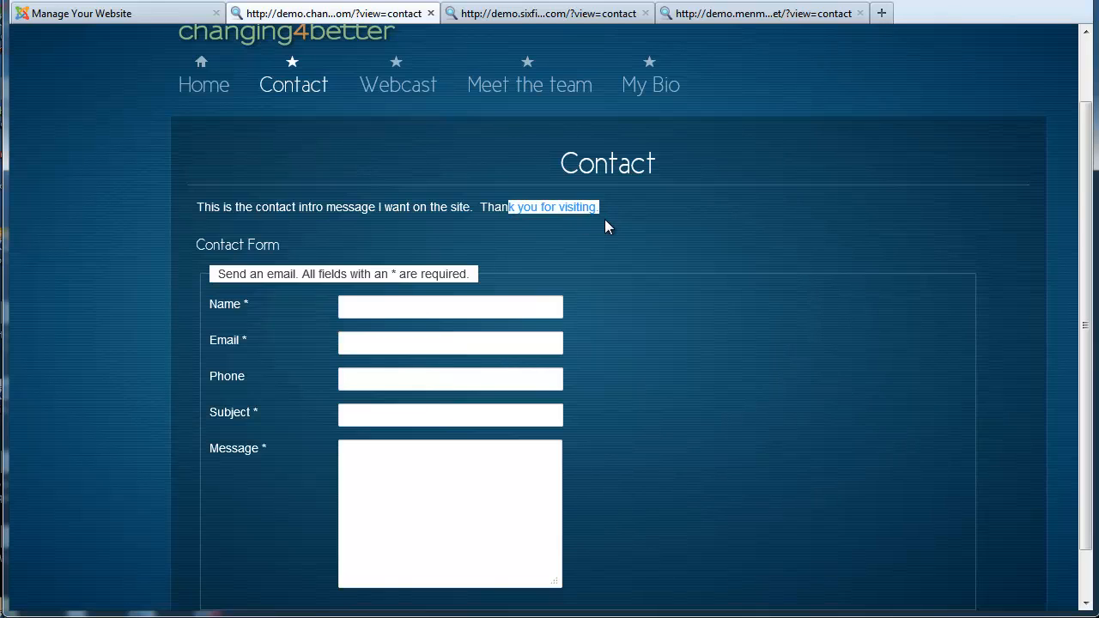
{"action": "left_click_drag", "start_coordinate": [624, 213], "coordinate": [229, 211]}
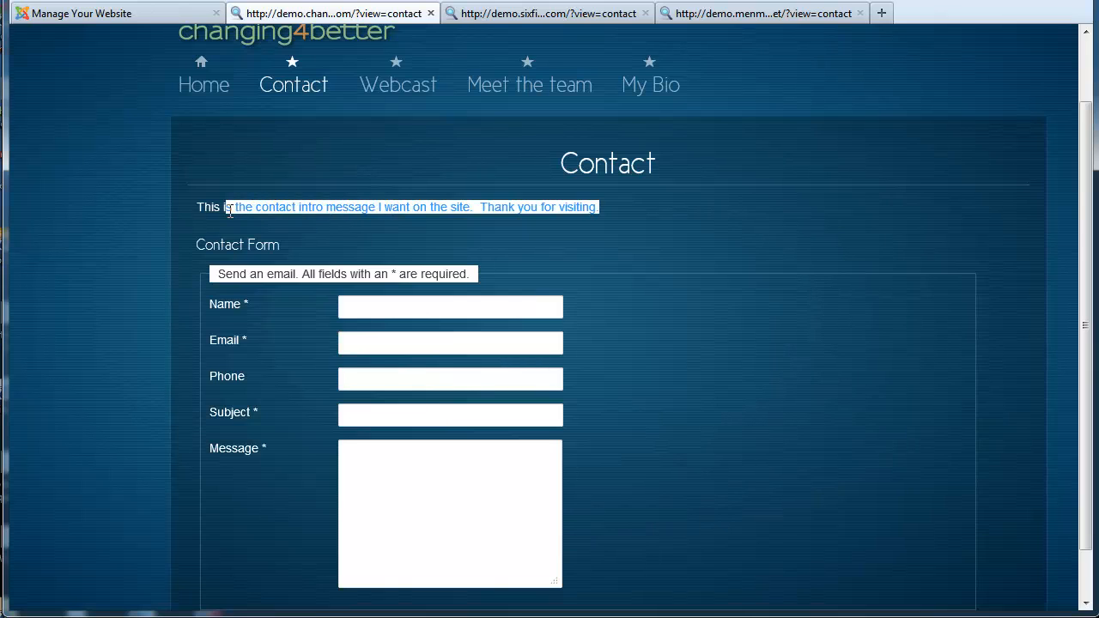
{"action": "left_click", "coordinate": [105, 12]}
Reload the Six Figure Moms demo contact page and confirm it shows no intro text
{"action": "left_click", "coordinate": [372, 50]}
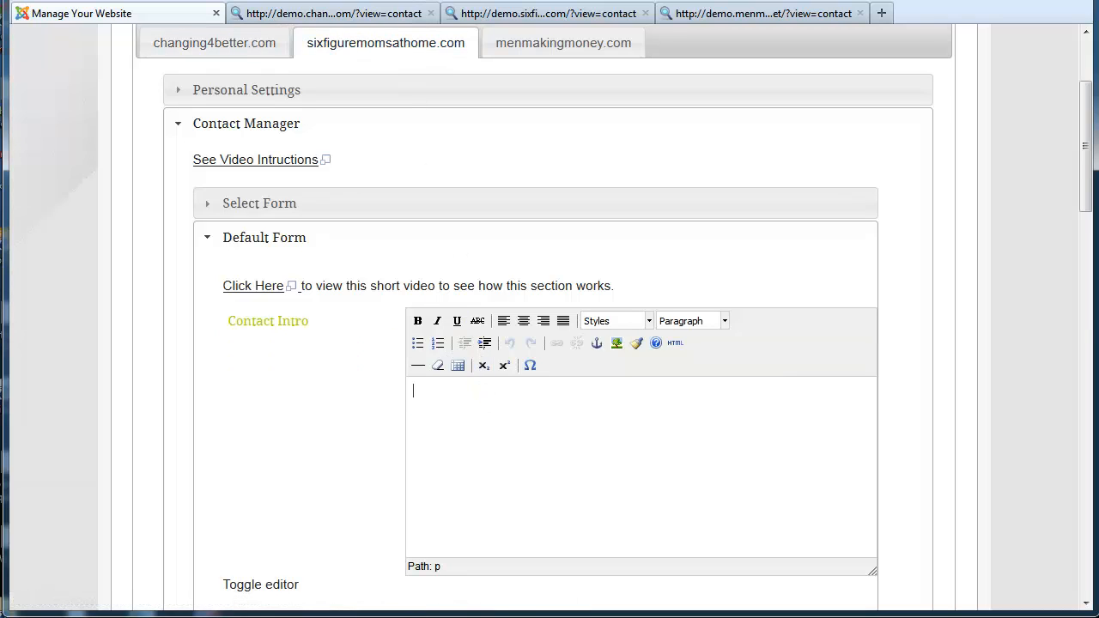
{"action": "left_click", "coordinate": [486, 15]}
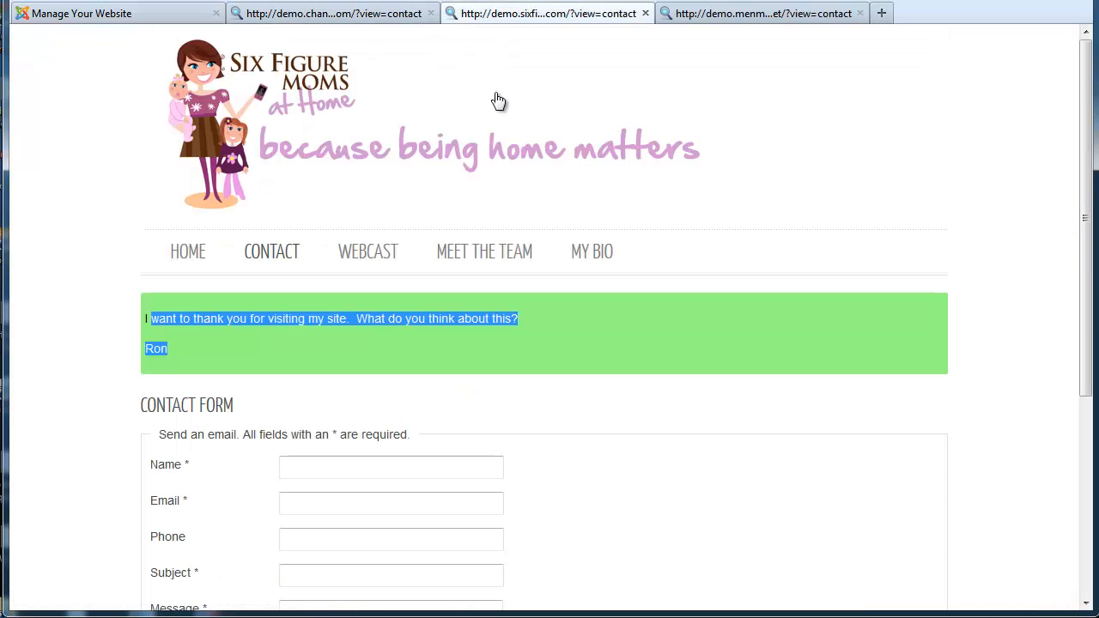
{"action": "left_click", "coordinate": [567, 418]}
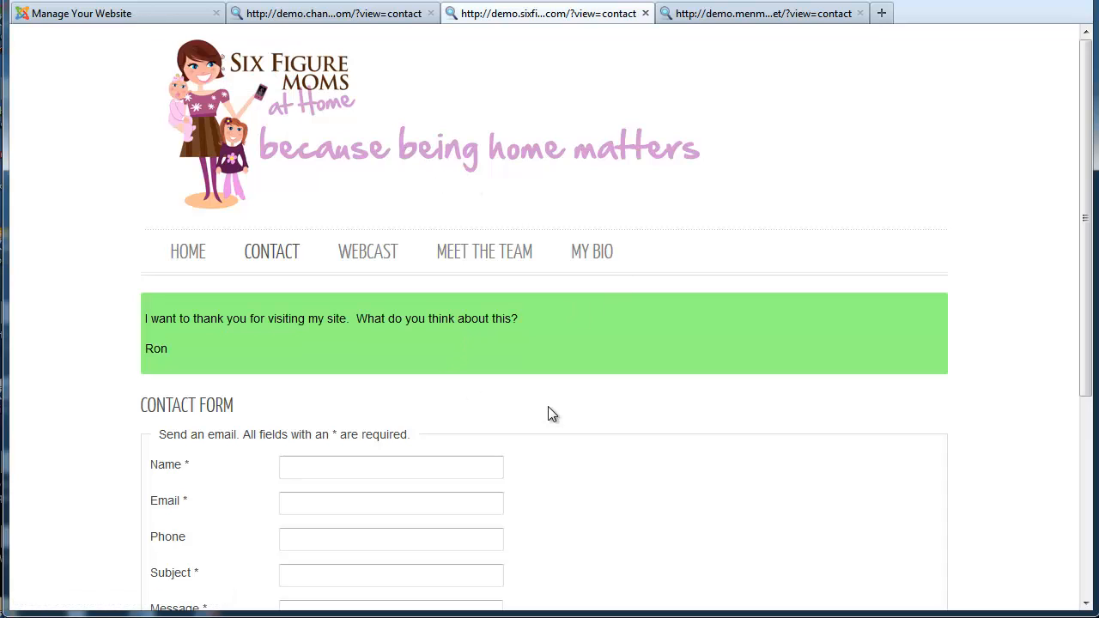
{"action": "left_click", "coordinate": [281, 251]}
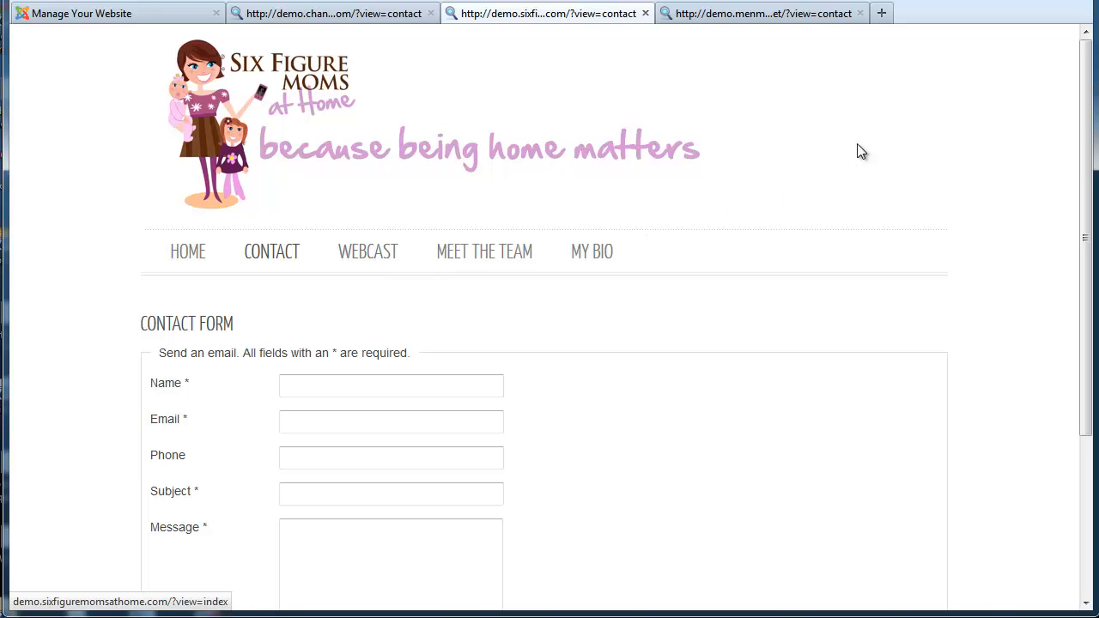
{"action": "left_click_drag", "start_coordinate": [1087, 67], "coordinate": [1094, 155]}
{"action": "left_click", "coordinate": [268, 135]}
{"action": "scroll", "coordinate": [440, 311], "scroll_direction": "down", "scroll_amount": 3}
{"action": "scroll", "coordinate": [439, 307], "scroll_direction": "up", "scroll_amount": 3}
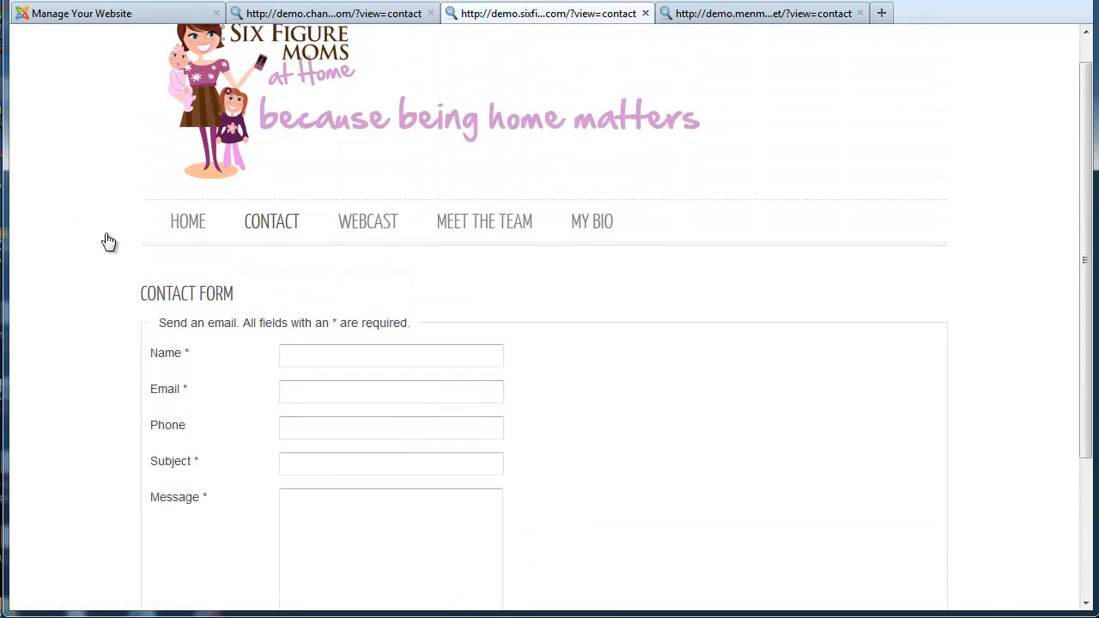
{"action": "scroll", "coordinate": [407, 319], "scroll_direction": "down", "scroll_amount": 3}
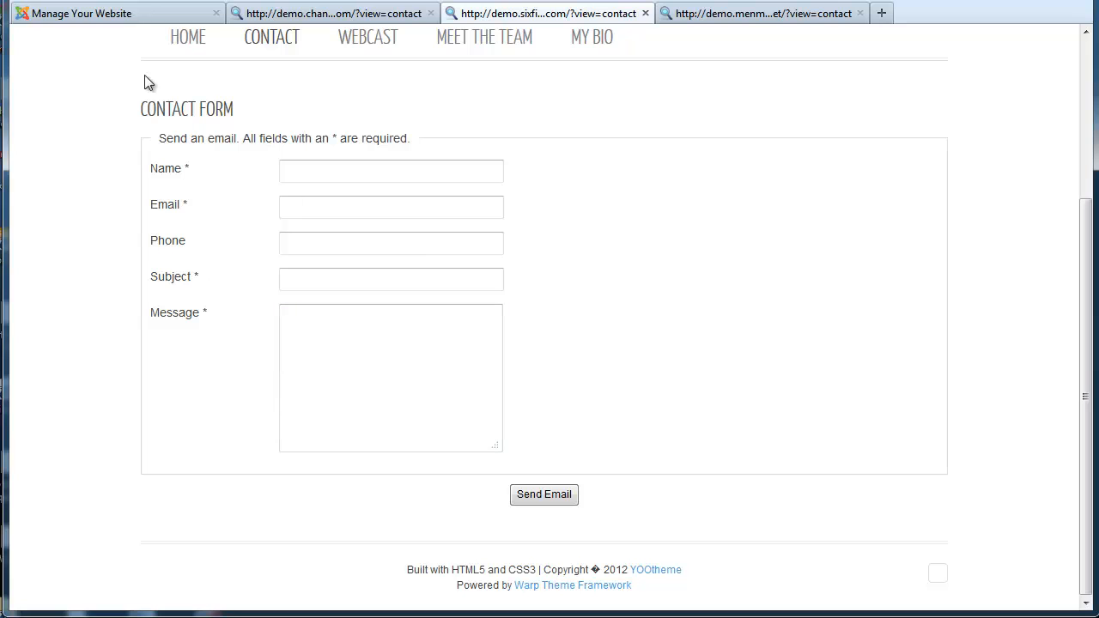
{"action": "left_click", "coordinate": [96, 23]}
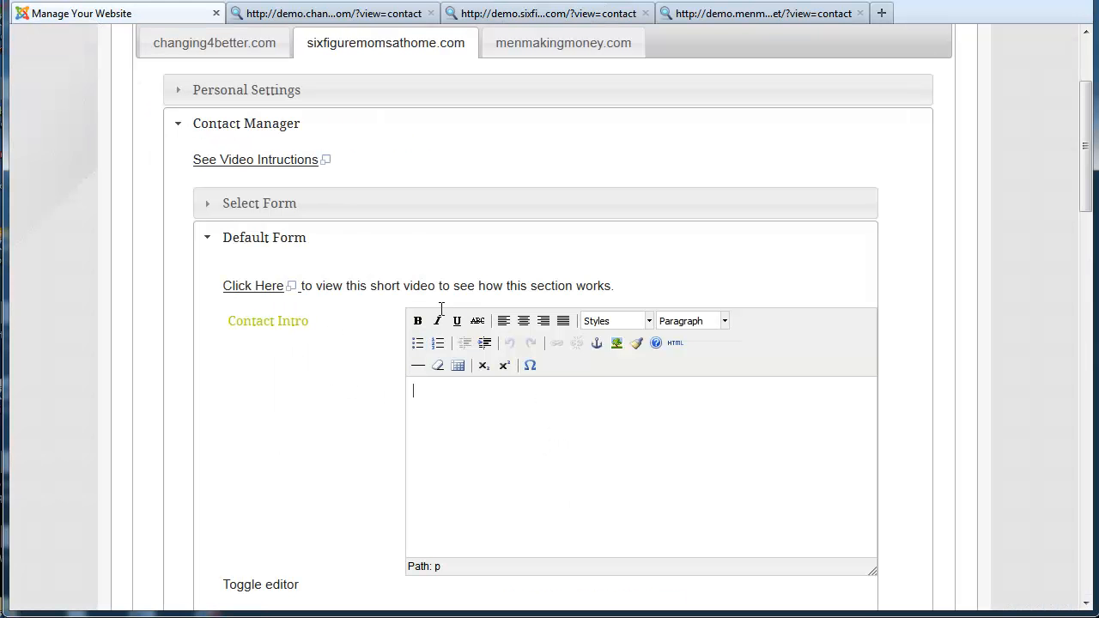
Review the Thank You Message field, then switch to the changing4better demo Contact page
{"action": "left_click_drag", "start_coordinate": [1087, 95], "coordinate": [1087, 151]}
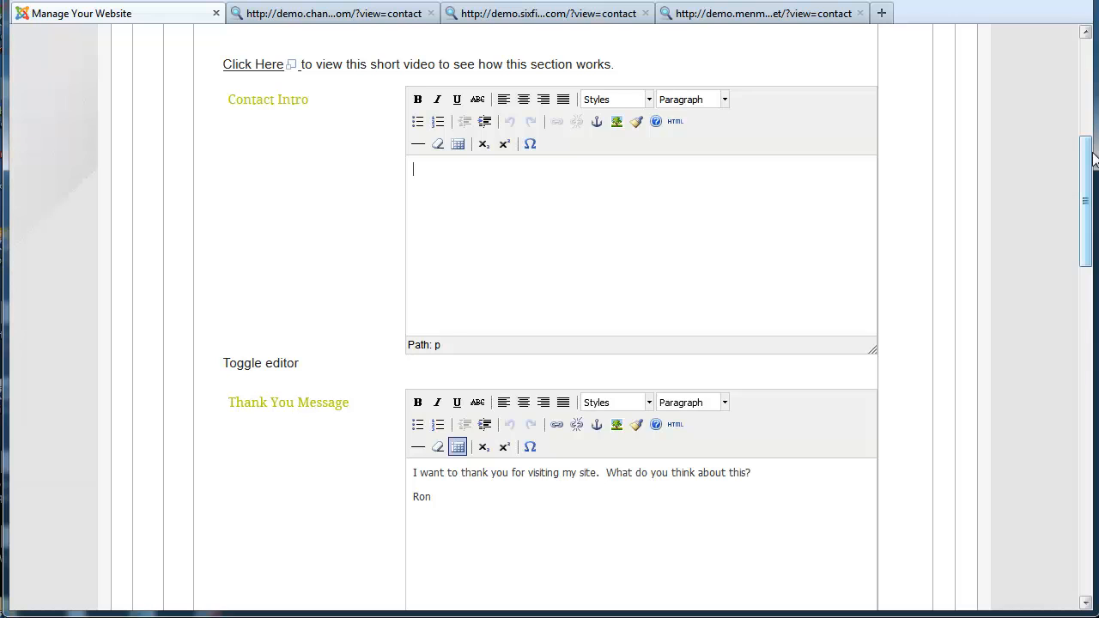
{"action": "left_click_drag", "start_coordinate": [1089, 156], "coordinate": [1088, 156]}
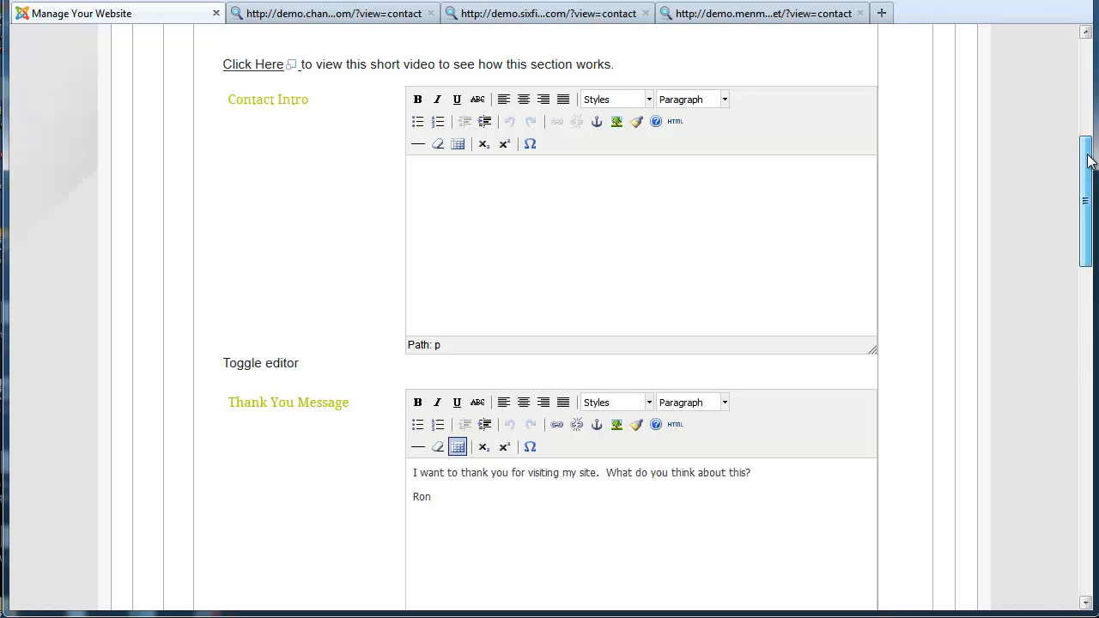
{"action": "left_click_drag", "start_coordinate": [1088, 161], "coordinate": [1088, 202]}
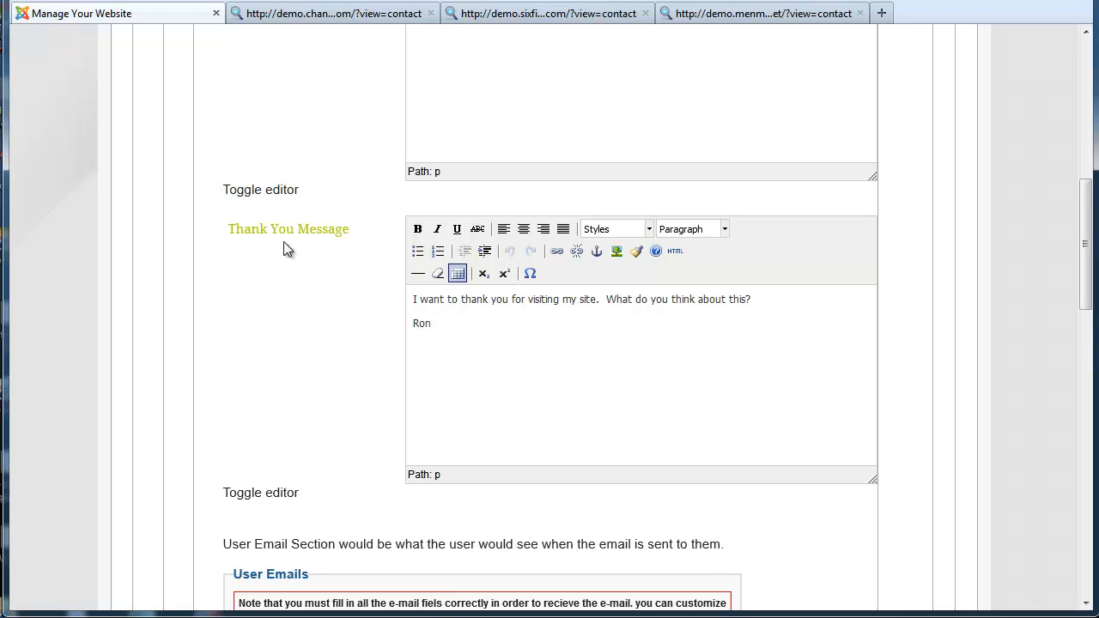
{"action": "left_click_drag", "start_coordinate": [444, 323], "coordinate": [425, 301]}
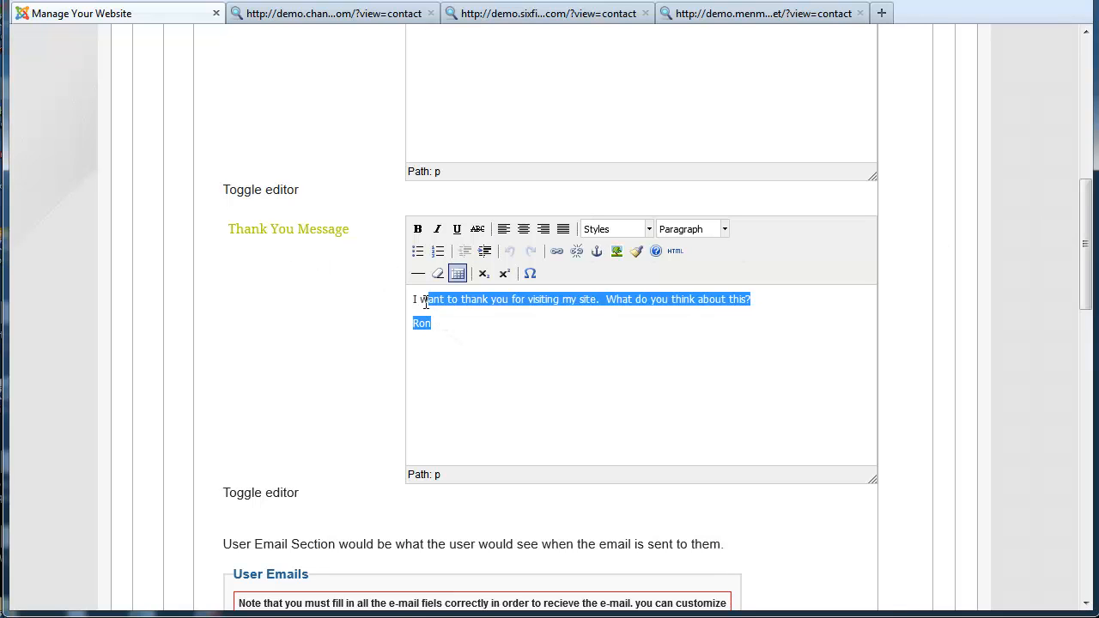
{"action": "left_click_drag", "start_coordinate": [347, 229], "coordinate": [229, 230]}
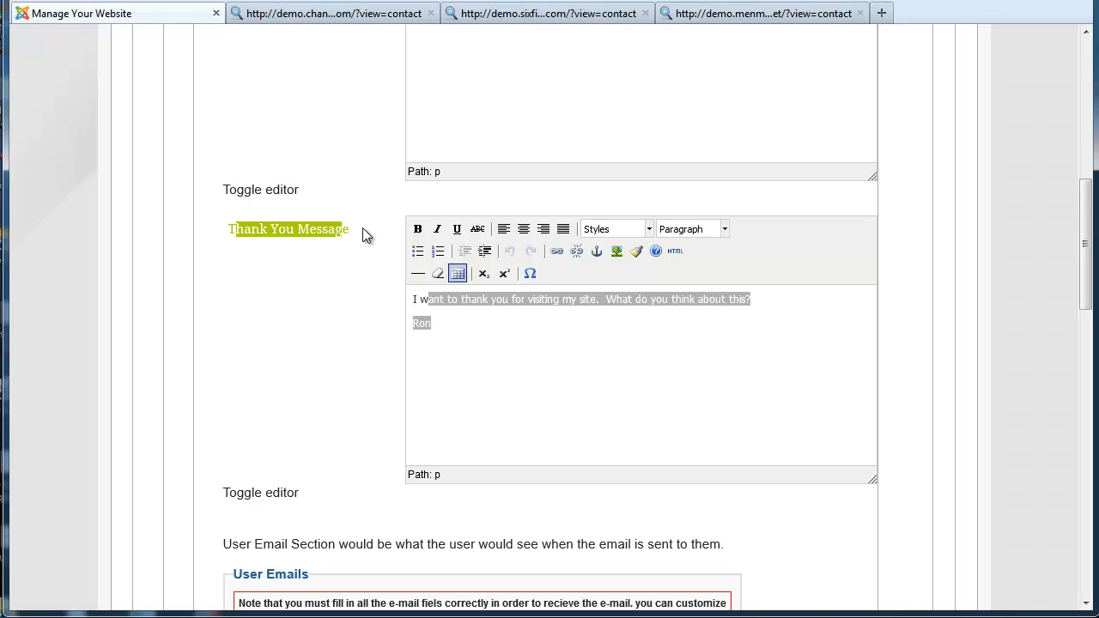
{"action": "left_click", "coordinate": [306, 15]}
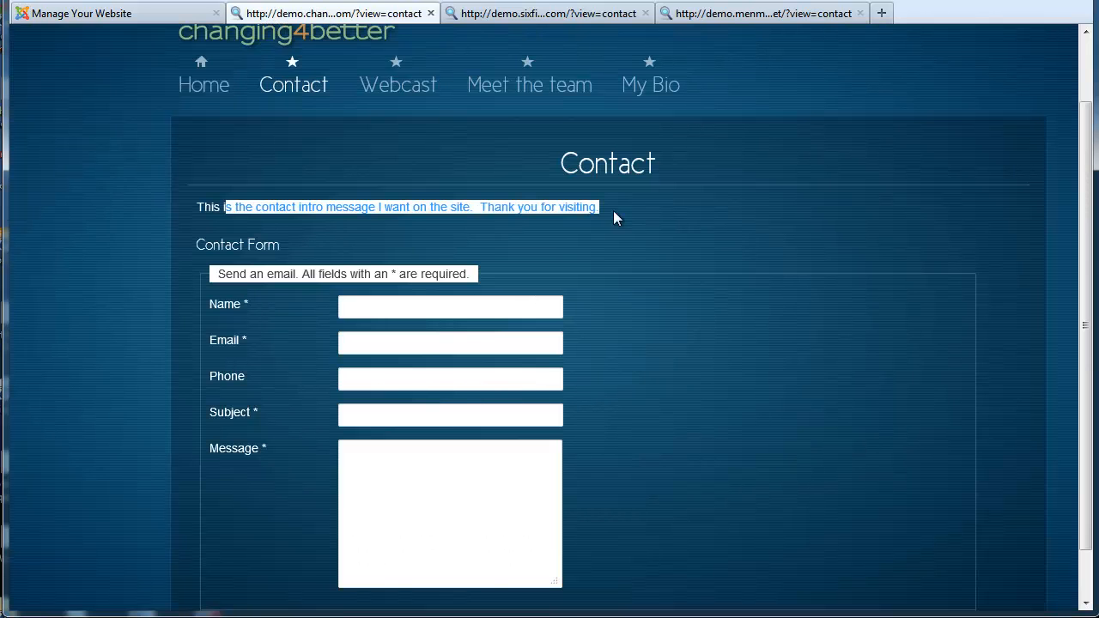
Check the changing4better Contact form from the Name field down to Send Email
{"action": "left_click", "coordinate": [642, 243]}
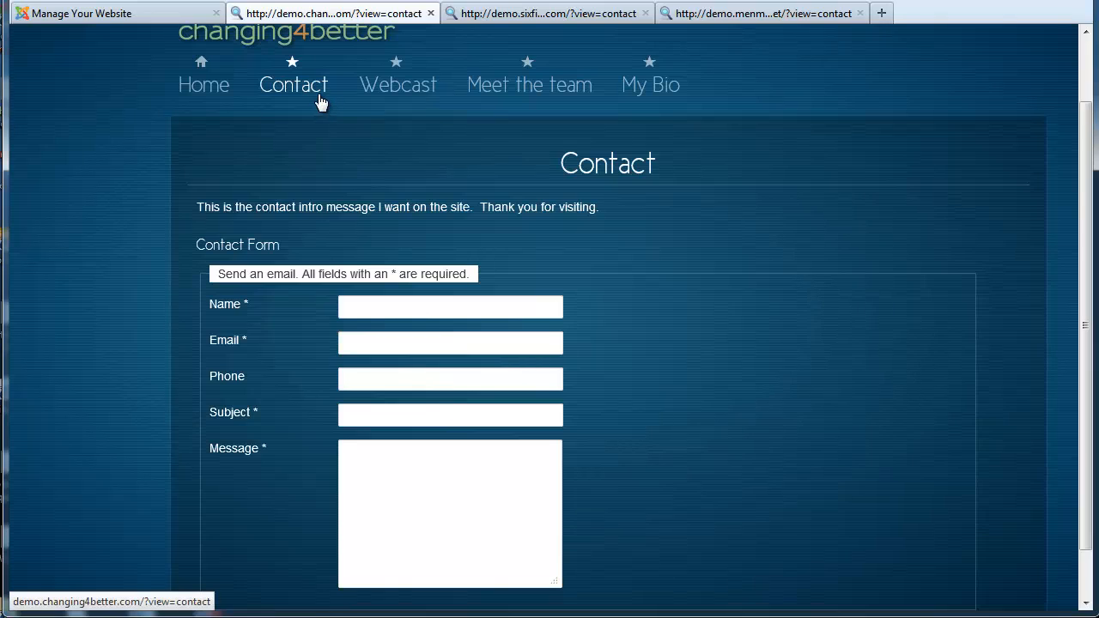
{"action": "left_click", "coordinate": [488, 306]}
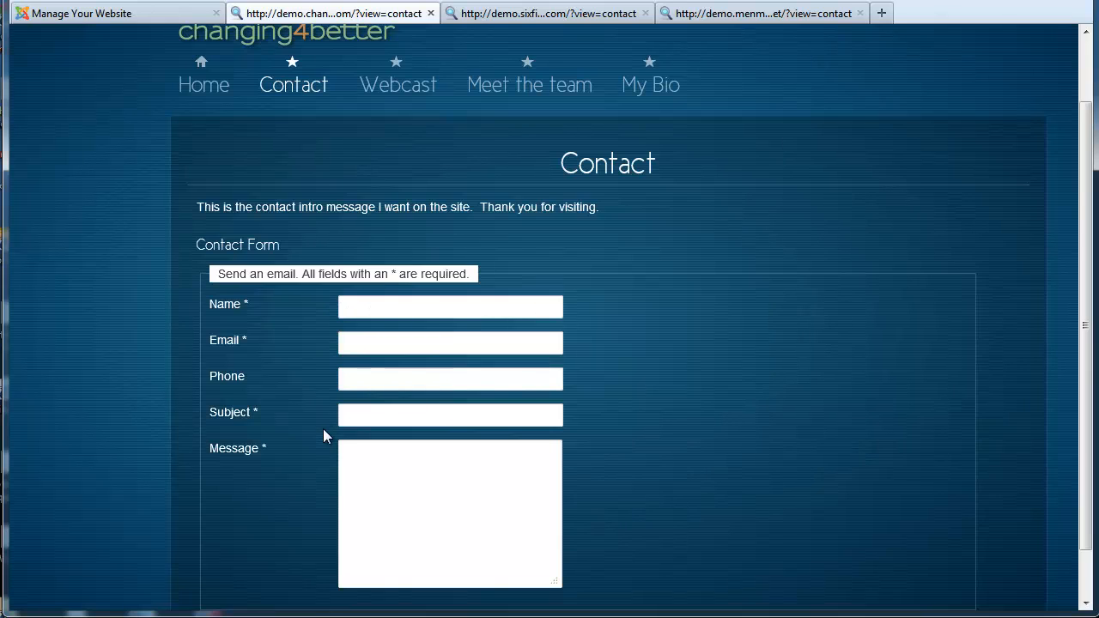
{"action": "scroll", "coordinate": [816, 386], "scroll_direction": "down", "scroll_amount": 1}
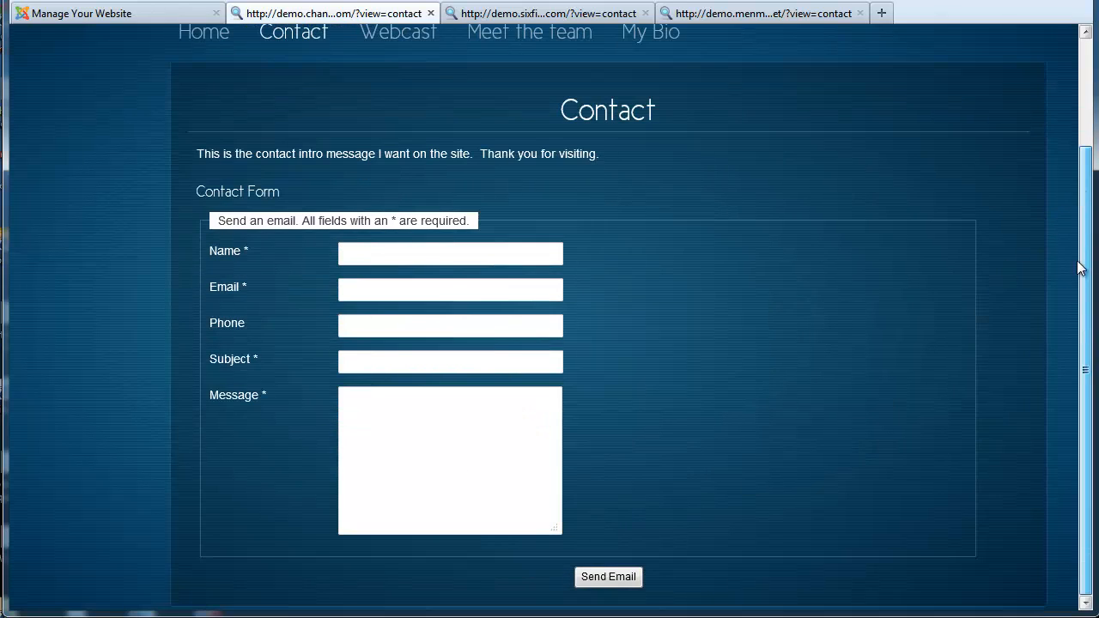
{"action": "scroll", "coordinate": [636, 339], "scroll_direction": "up", "scroll_amount": 3}
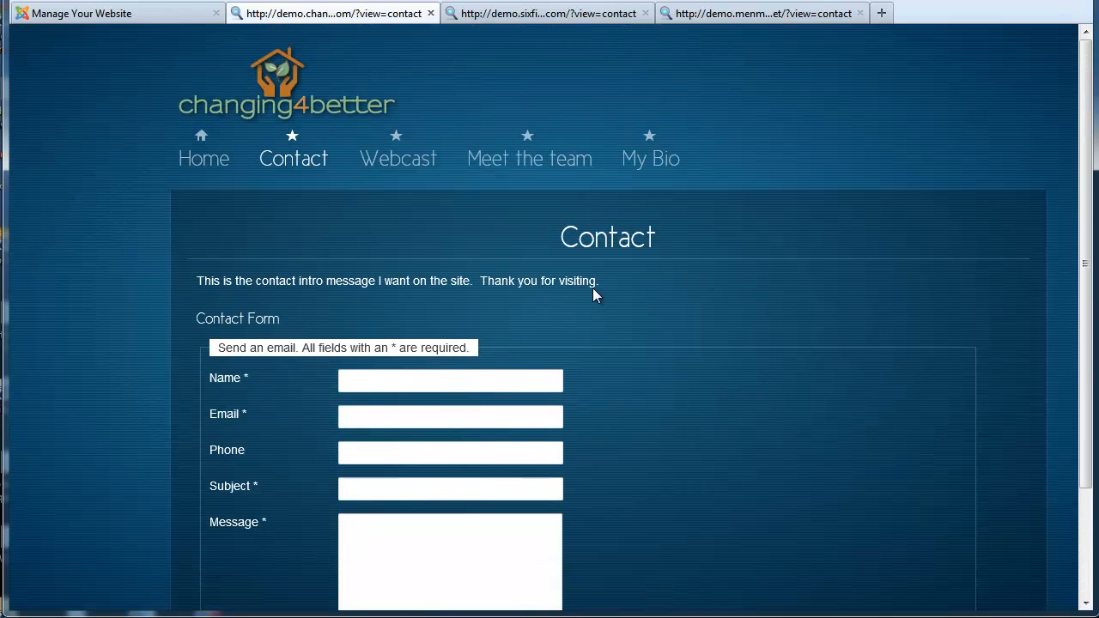
{"action": "left_click", "coordinate": [171, 18]}
Review sixfiguremomsathome.com's Thank You Message text by selecting it in the editor
{"action": "left_click", "coordinate": [609, 341]}
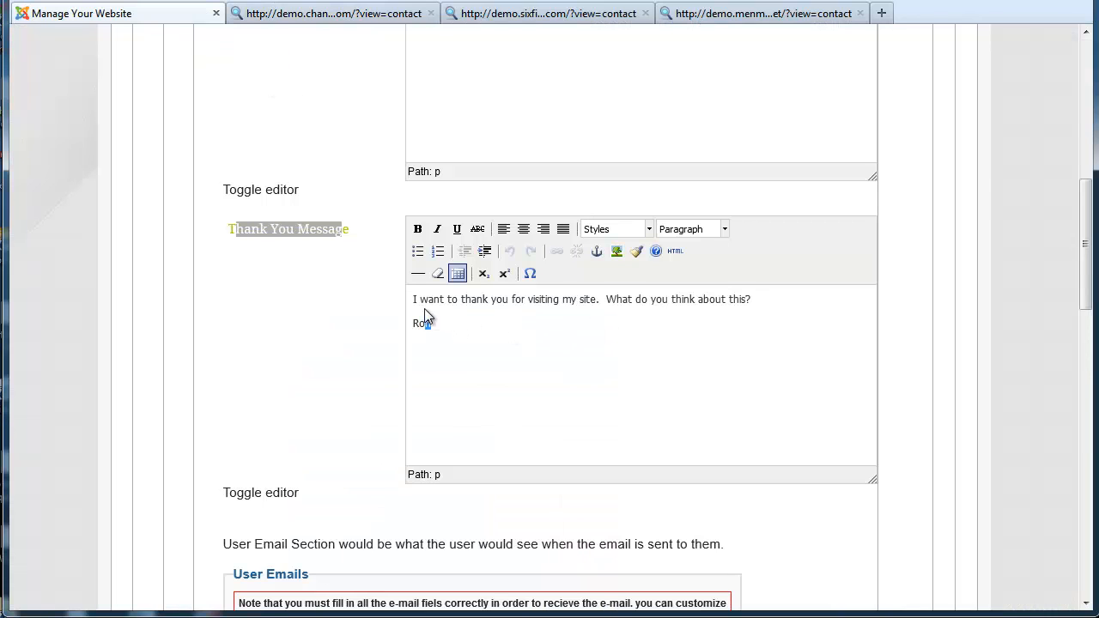
{"action": "left_click_drag", "start_coordinate": [425, 309], "coordinate": [418, 300]}
{"action": "scroll", "coordinate": [644, 319], "scroll_direction": "up", "scroll_amount": 4}
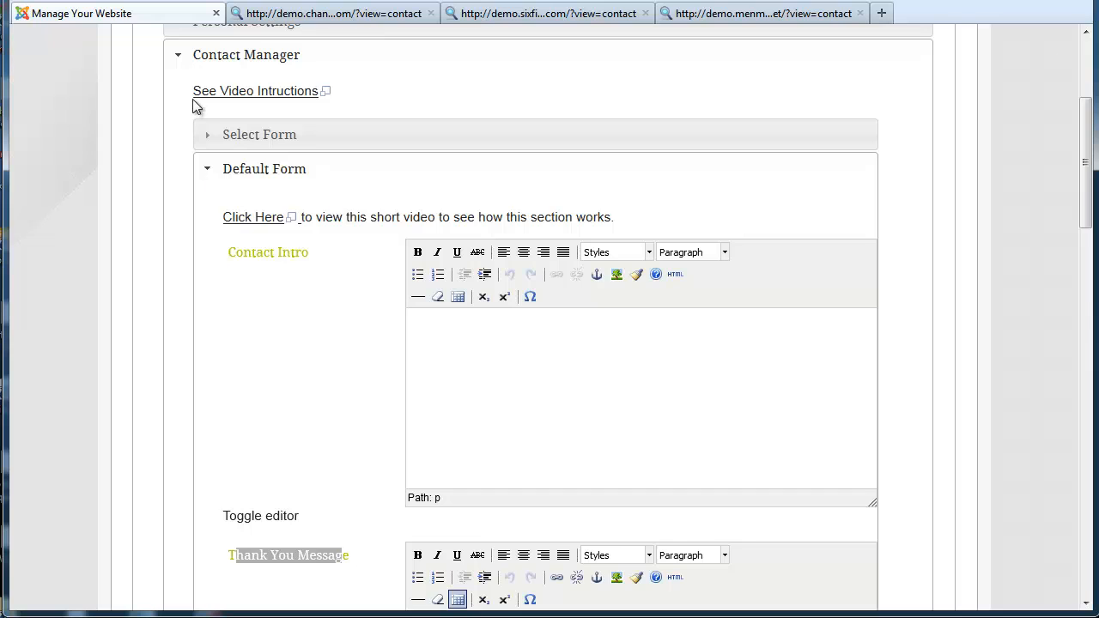
{"action": "scroll", "coordinate": [421, 215], "scroll_direction": "up", "scroll_amount": 3}
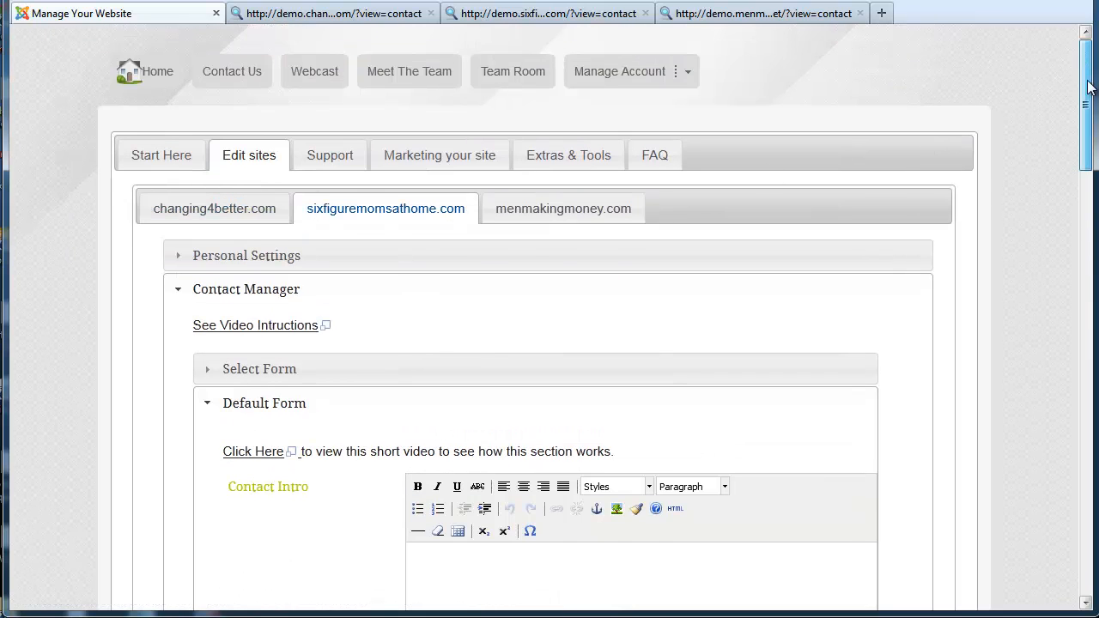
{"action": "left_click_drag", "start_coordinate": [1085, 86], "coordinate": [1086, 215]}
{"action": "left_click", "coordinate": [571, 378]}
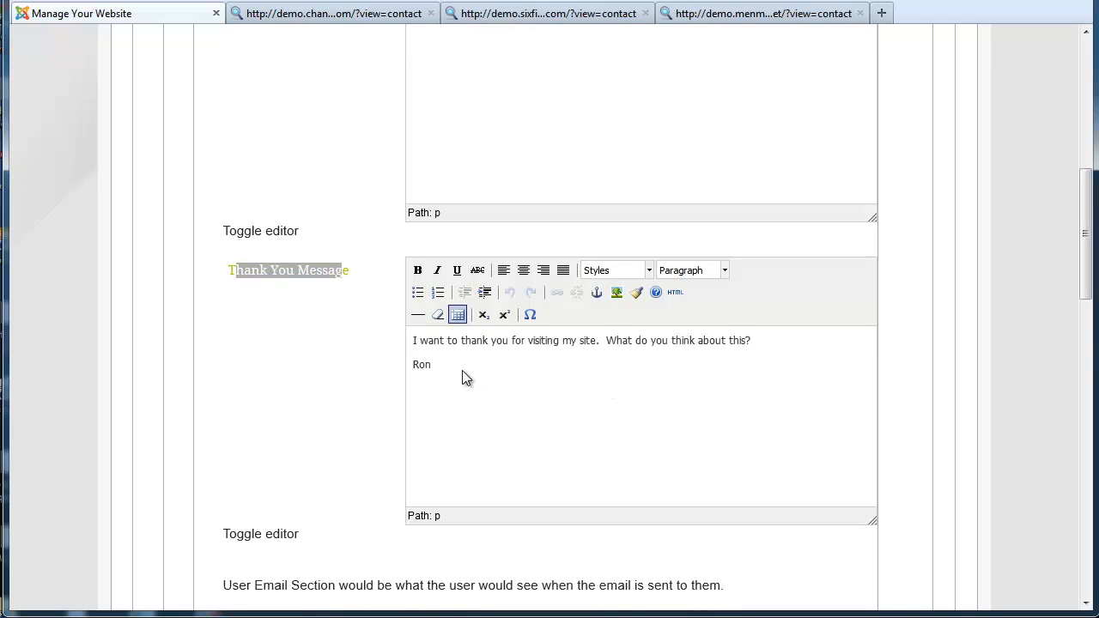
{"action": "left_click_drag", "start_coordinate": [472, 378], "coordinate": [417, 341]}
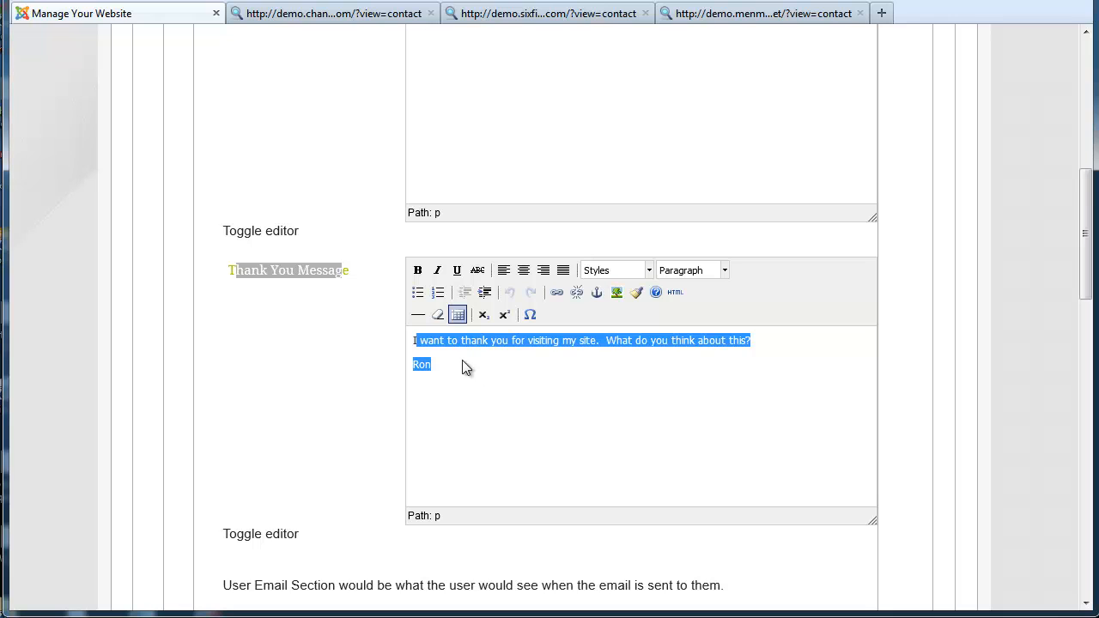
{"action": "left_click", "coordinate": [425, 339]}
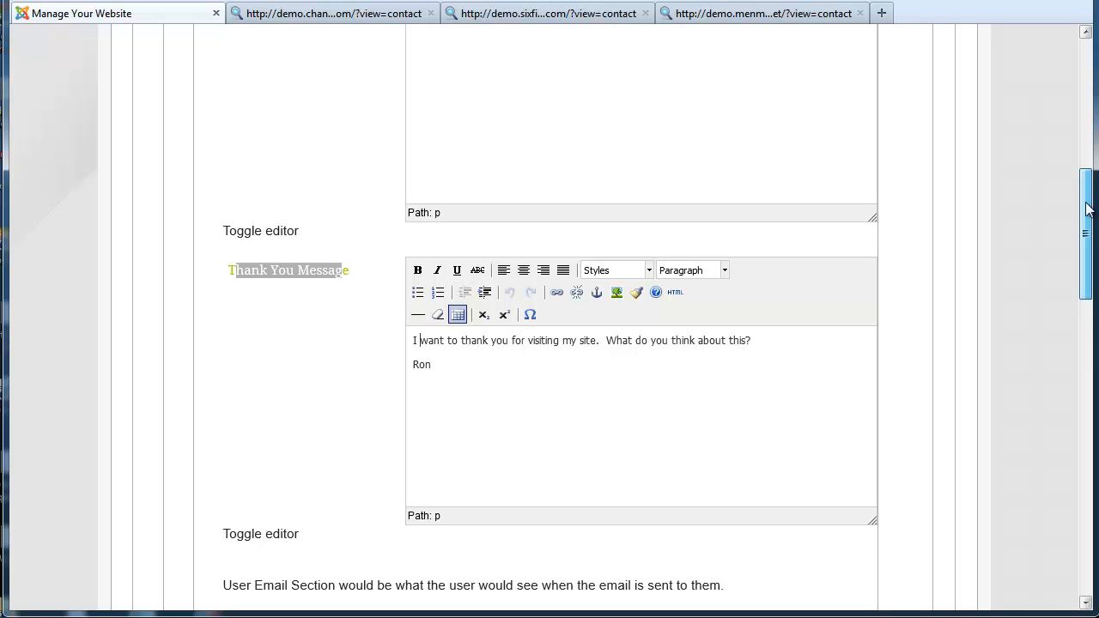
{"action": "mouse_move", "coordinate": [1089, 209]}
{"action": "left_mouse_down"}
{"action": "mouse_move", "coordinate": [1081, 109]}
{"action": "mouse_move", "coordinate": [1086, 195]}
{"action": "left_mouse_up"}
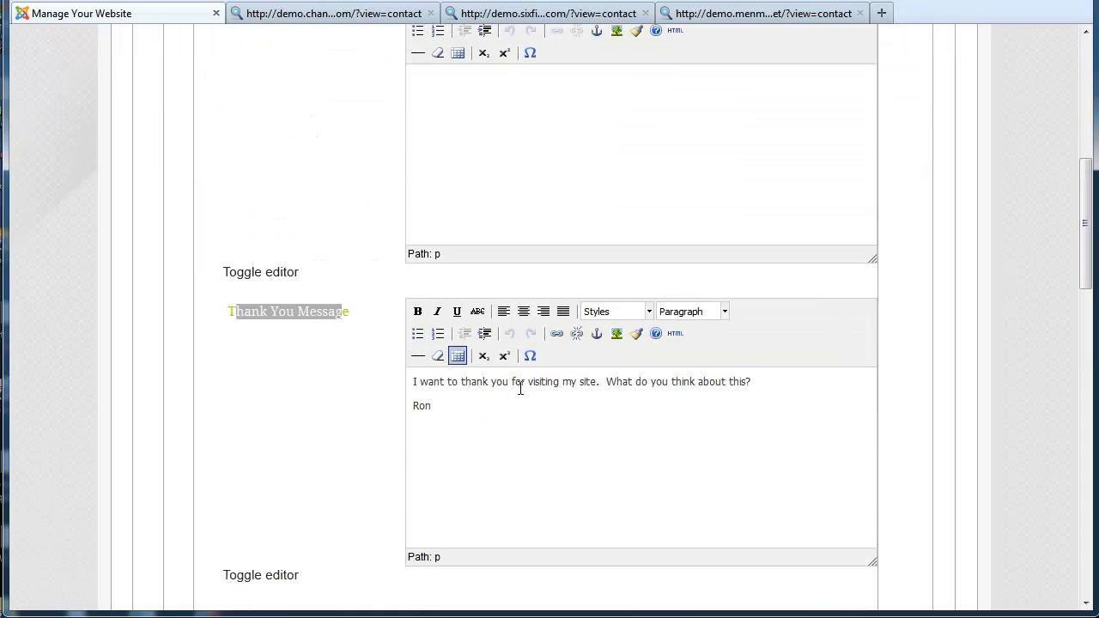
{"action": "left_click_drag", "start_coordinate": [444, 418], "coordinate": [417, 381]}
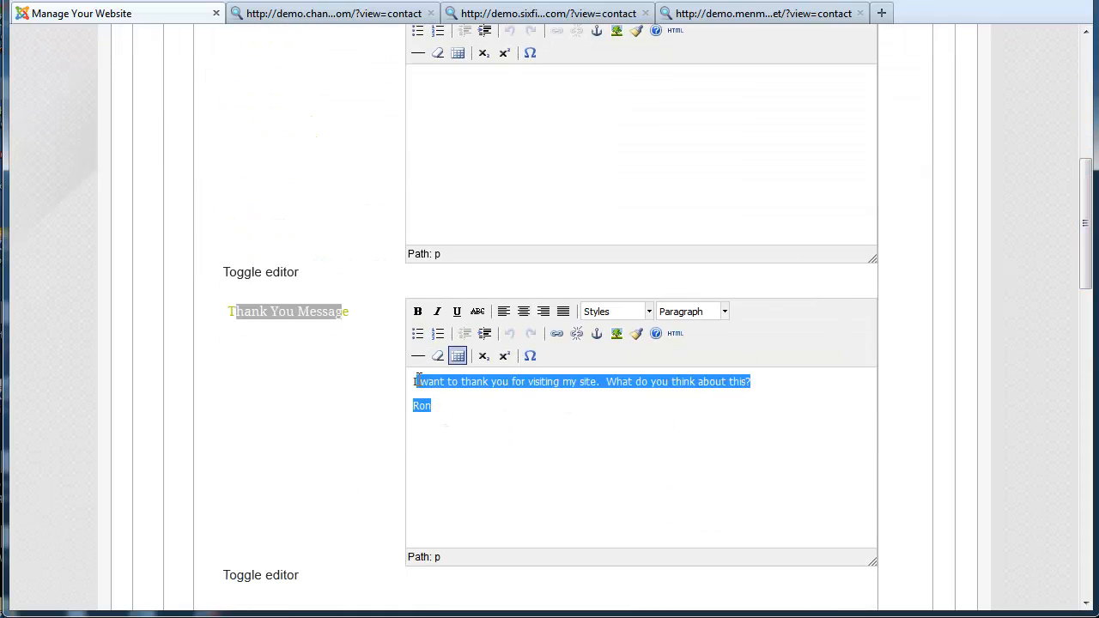
{"action": "left_click_drag", "start_coordinate": [1093, 270], "coordinate": [1080, 543]}
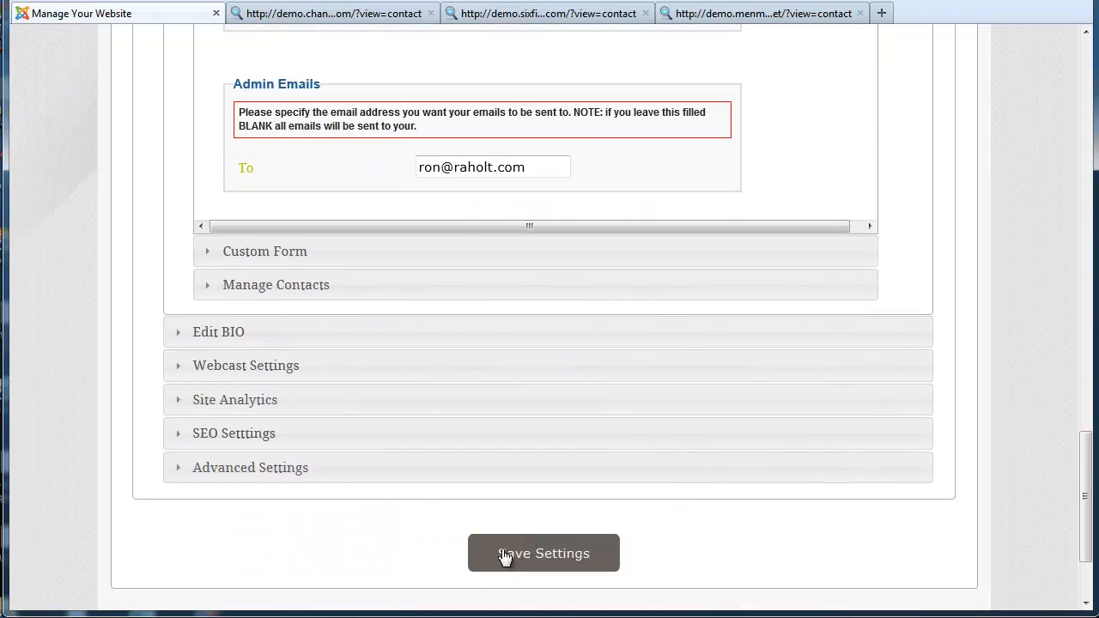
{"action": "left_click_drag", "start_coordinate": [1088, 457], "coordinate": [1038, 169]}
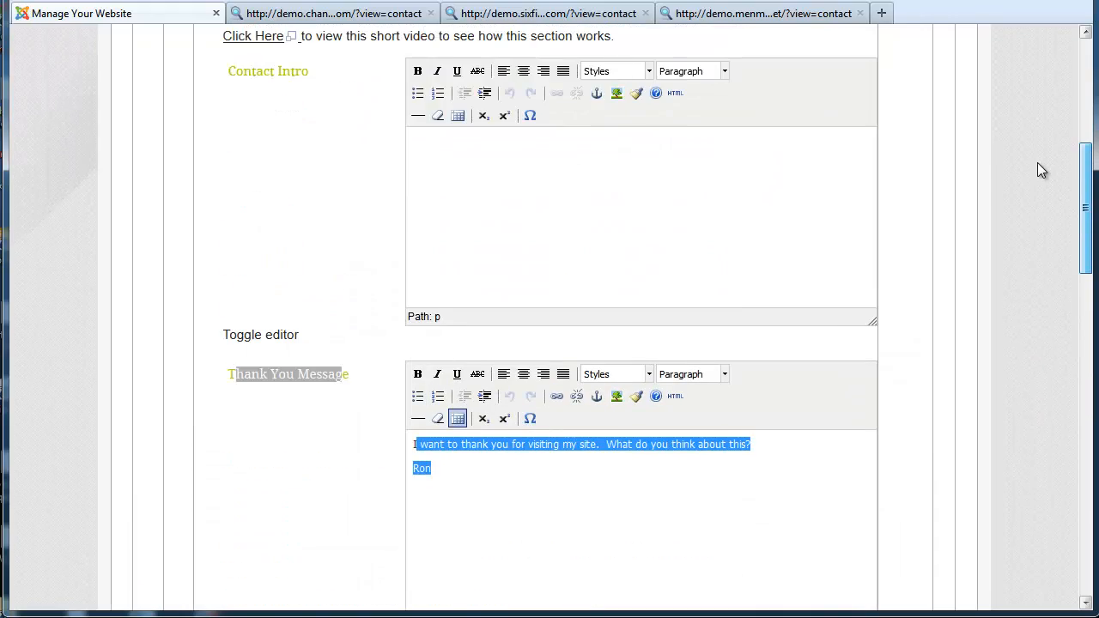
{"action": "scroll", "coordinate": [1038, 172], "scroll_direction": "down", "scroll_amount": 2}
{"action": "scroll", "coordinate": [1039, 176], "scroll_direction": "up", "scroll_amount": 2}
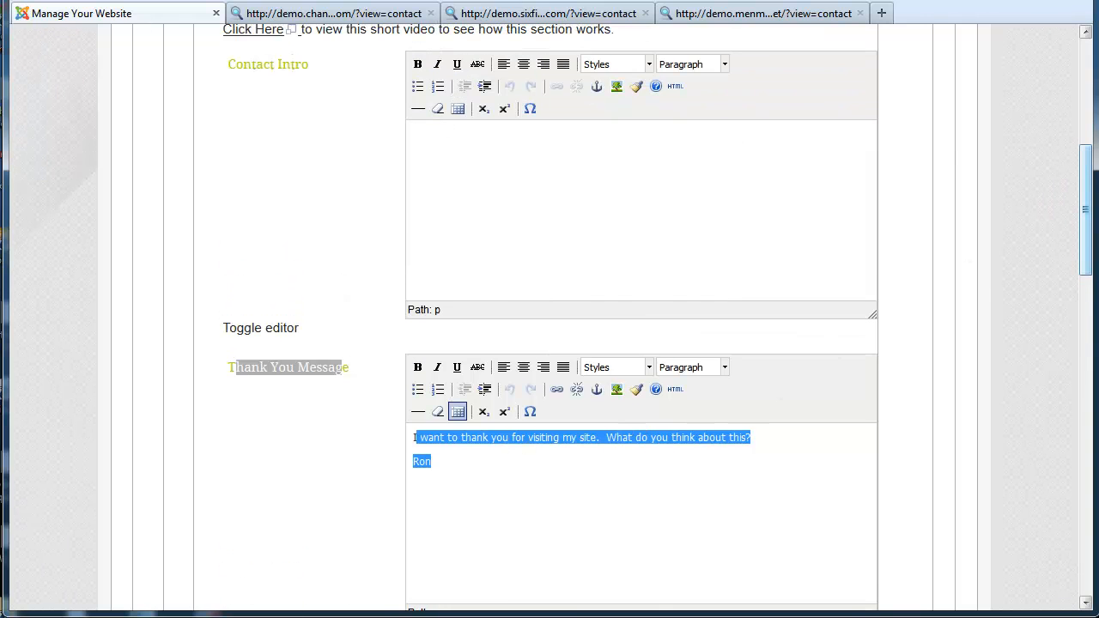
{"action": "left_click_drag", "start_coordinate": [1092, 226], "coordinate": [1092, 268]}
Confirm changing4better.com's Thank You Message is empty, then open its live Contact page
{"action": "left_click", "coordinate": [175, 219]}
{"action": "left_click", "coordinate": [607, 389]}
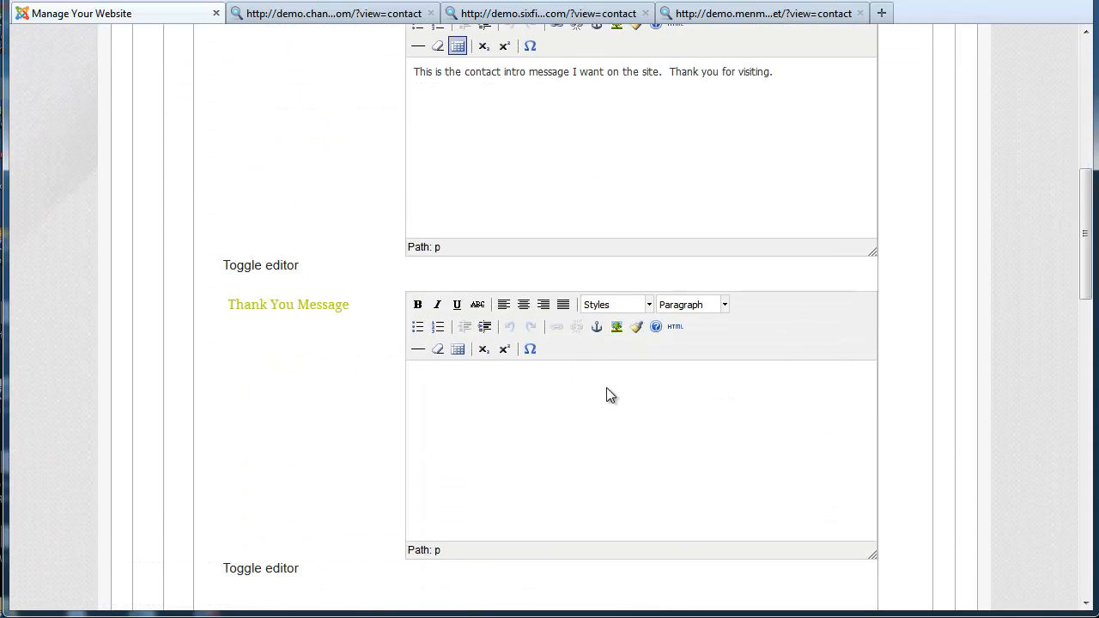
{"action": "left_click", "coordinate": [296, 15]}
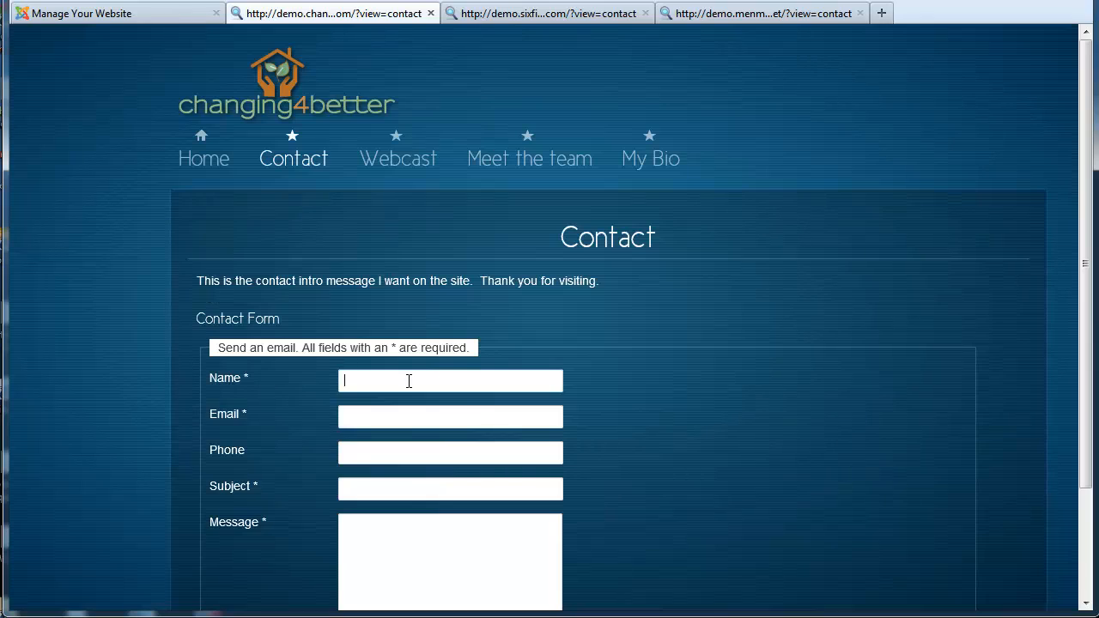
Fill the Contact form with a name and placeholder text, including an invalid email, and send it
{"action": "type", "text": "ron"}
{"action": "key", "text": "Tab"}
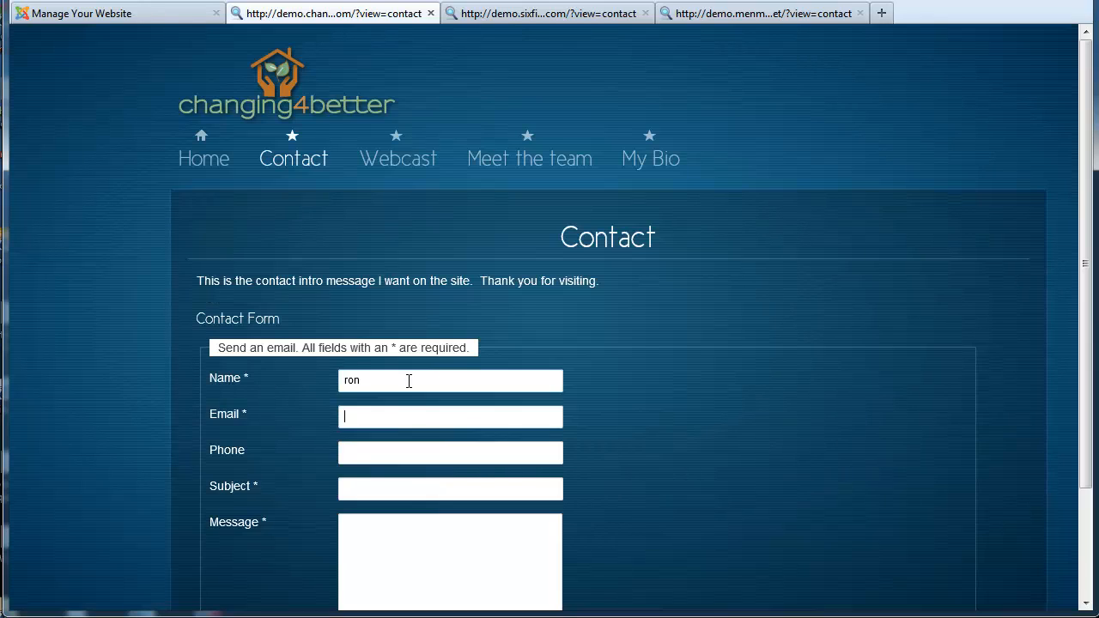
{"action": "type", "text": "asdf;lkajsdf"}
{"action": "key", "text": "Tab"}
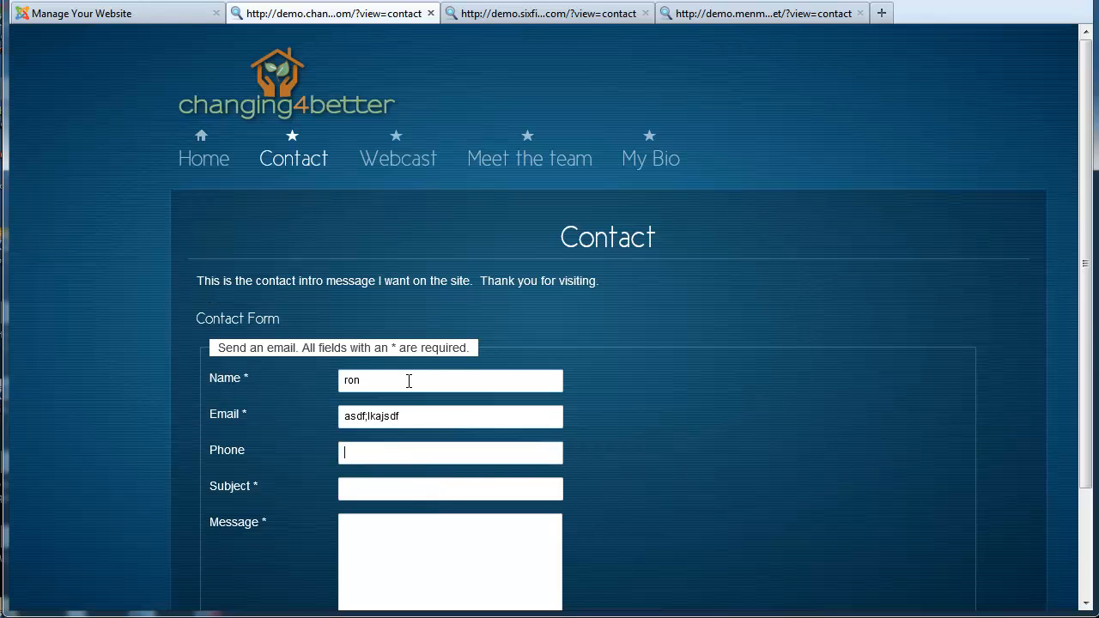
{"action": "type", "text": "asd;lfkj"}
{"action": "key", "text": "Tab"}
{"action": "type", "text": "asd;flkj"}
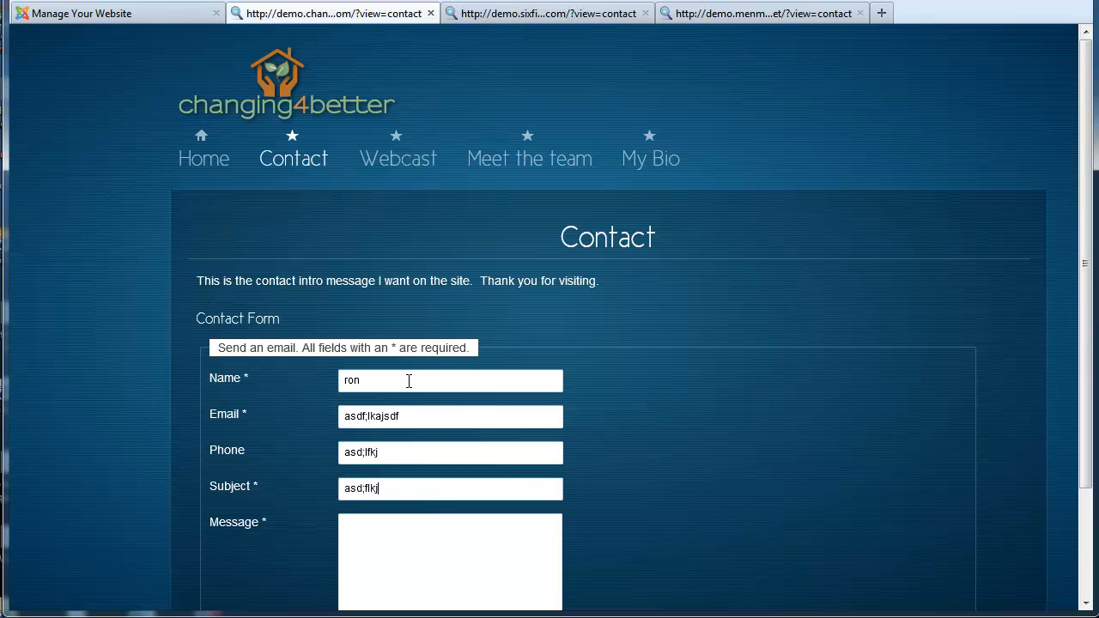
{"action": "key", "text": "Tab"}
{"action": "type", "text": ";lkjjl;"}
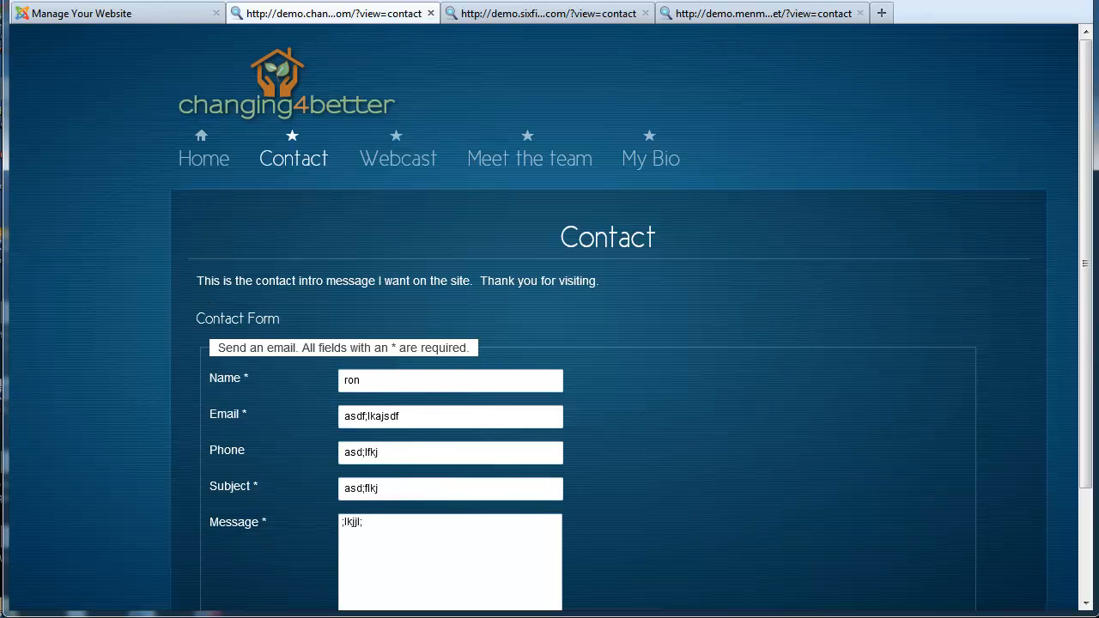
{"action": "scroll", "coordinate": [949, 422], "scroll_direction": "down", "scroll_amount": 2}
{"action": "scroll", "coordinate": [746, 507], "scroll_direction": "up", "scroll_amount": 2}
{"action": "scroll", "coordinate": [610, 578], "scroll_direction": "down", "scroll_amount": 3}
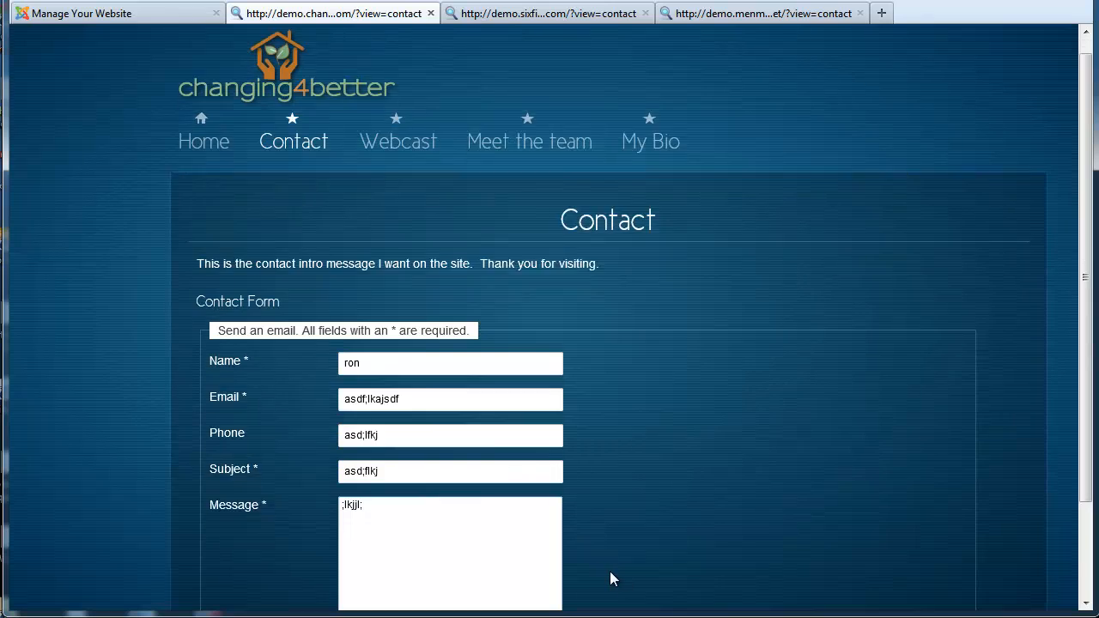
{"action": "left_click", "coordinate": [609, 578]}
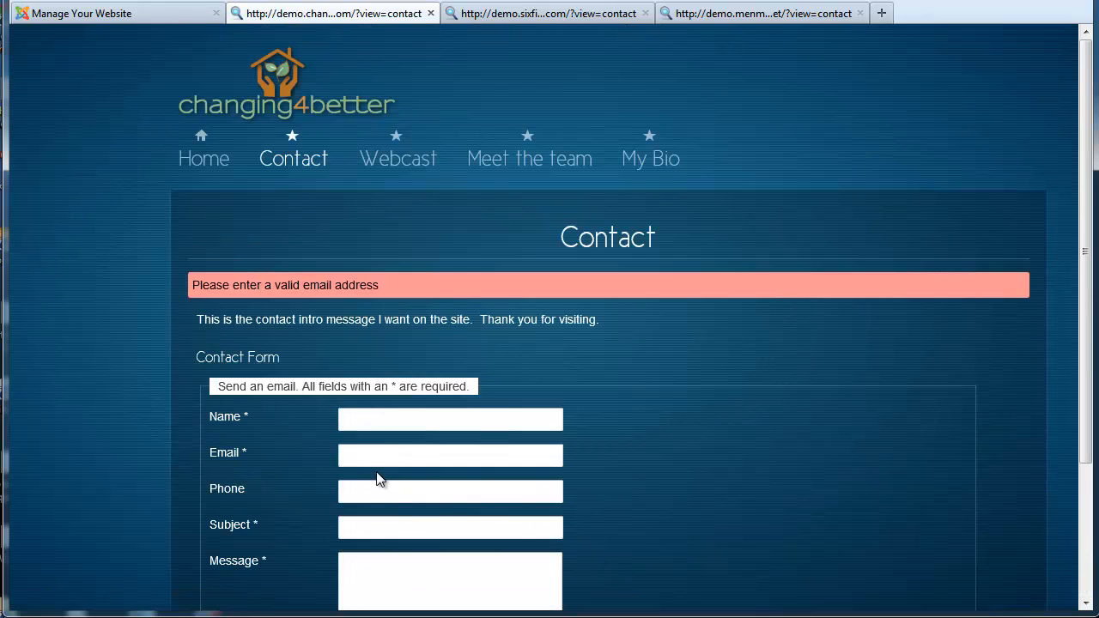
Enter a valid email address, refill the other fields with 'asdf', and resend the form
{"action": "left_click", "coordinate": [355, 455]}
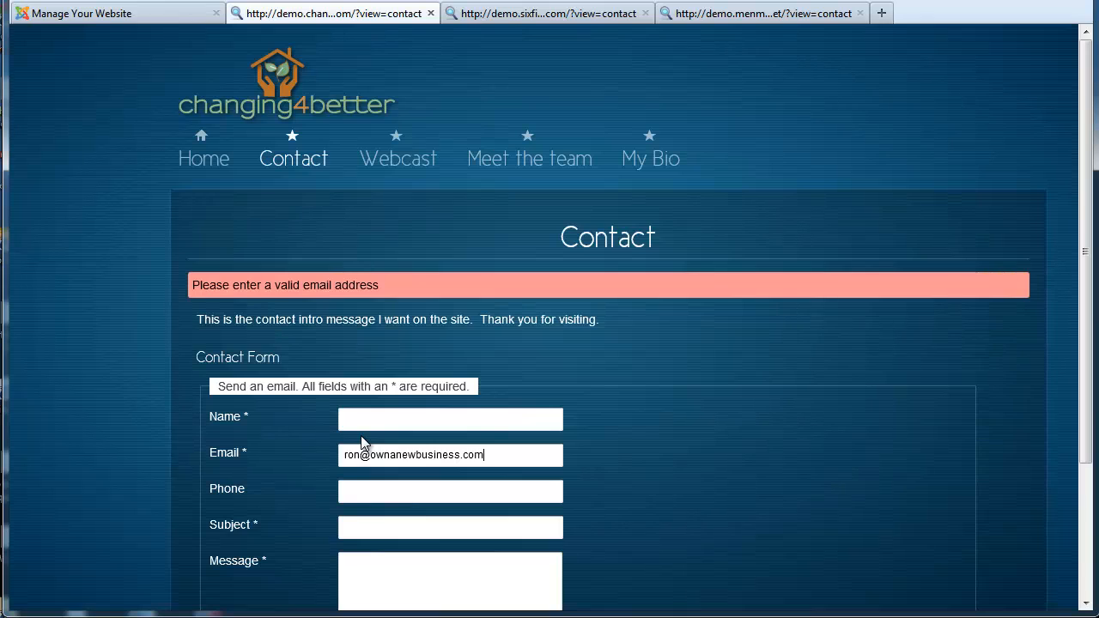
{"action": "left_click", "coordinate": [385, 420]}
{"action": "type", "text": "asdf"}
{"action": "left_click", "coordinate": [400, 493]}
{"action": "type", "text": "asdf"}
{"action": "left_click", "coordinate": [402, 527]}
{"action": "type", "text": "asdf"}
{"action": "left_click", "coordinate": [398, 556]}
{"action": "type", "text": "asdf"}
{"action": "scroll", "coordinate": [720, 525], "scroll_direction": "down", "scroll_amount": 3}
{"action": "left_click", "coordinate": [615, 577]}
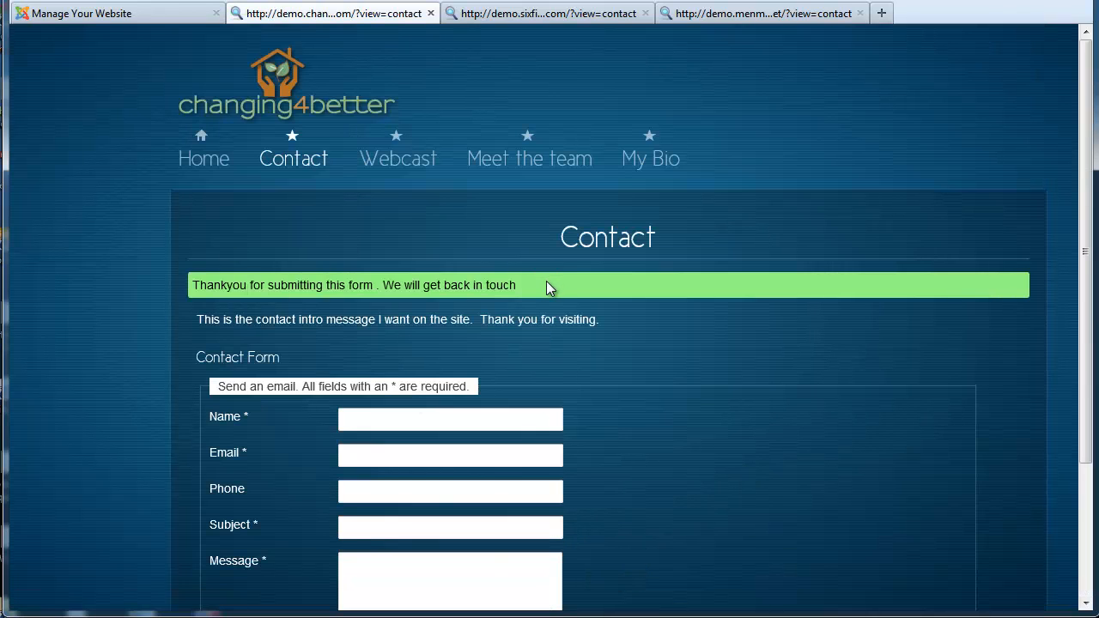
{"action": "left_click_drag", "start_coordinate": [546, 281], "coordinate": [190, 285]}
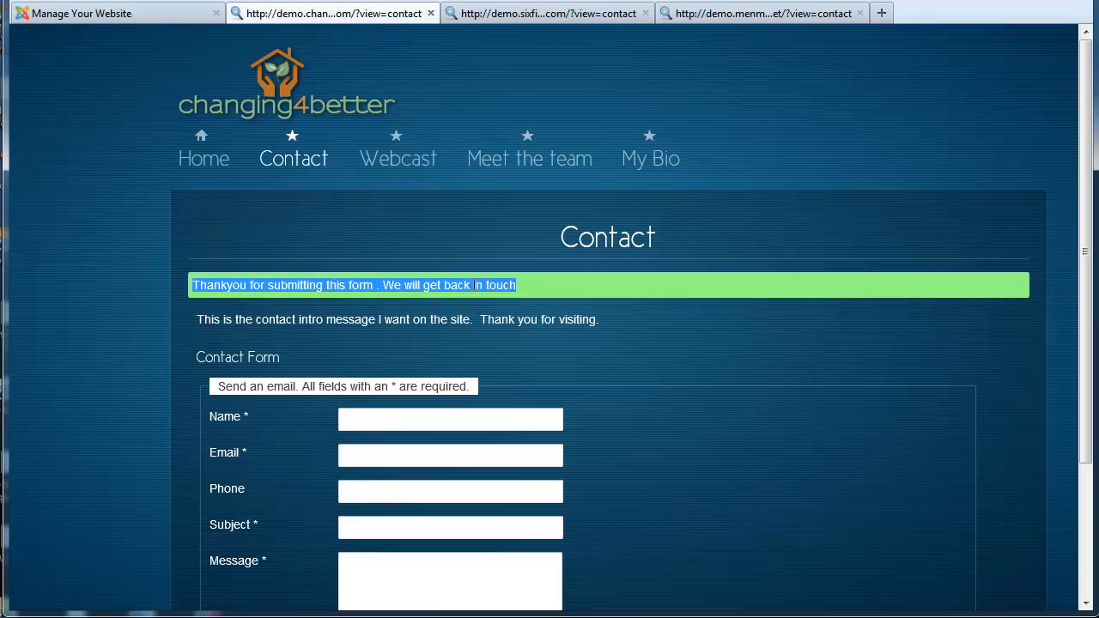
{"action": "left_click", "coordinate": [551, 290]}
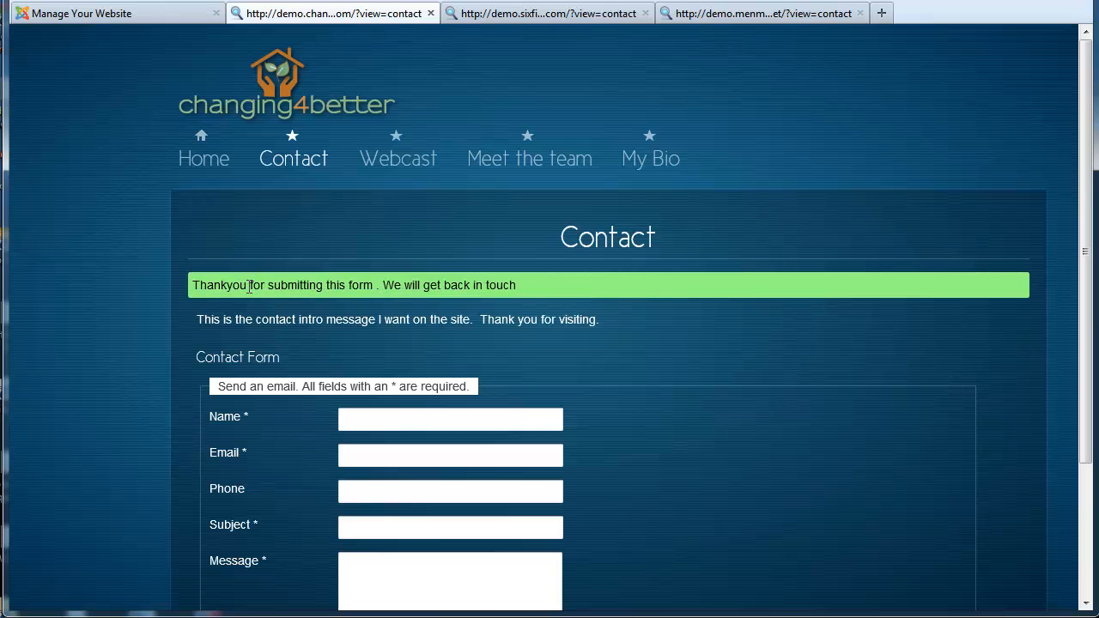
{"action": "left_click_drag", "start_coordinate": [517, 285], "coordinate": [190, 285]}
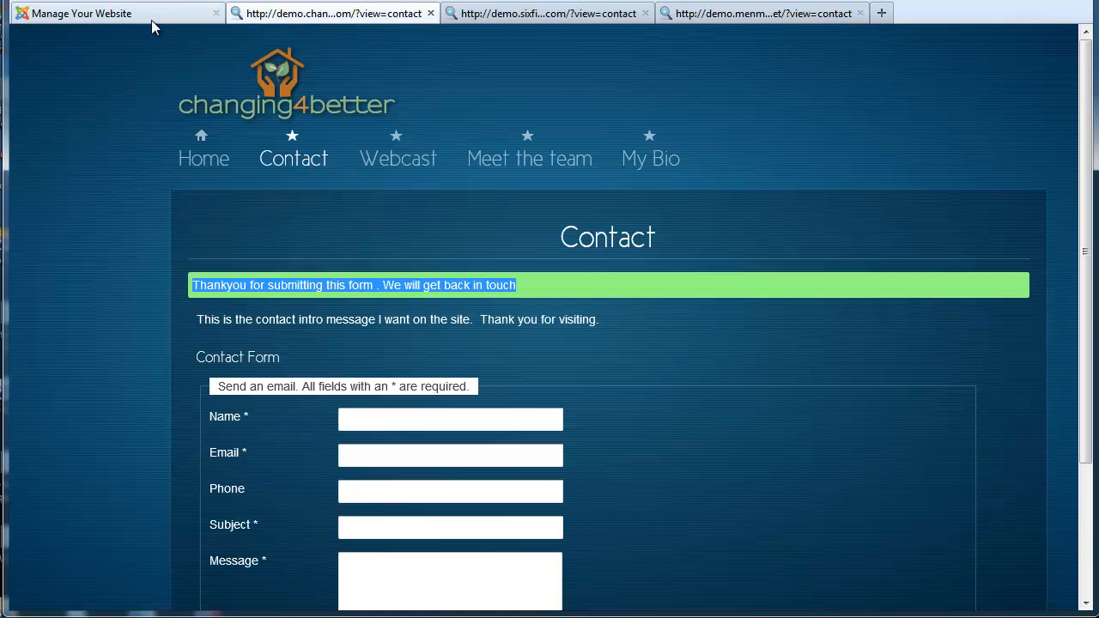
Back in the control panel, view sixfiguremomsathome.com's Thank You Message setting
{"action": "left_click", "coordinate": [213, 19]}
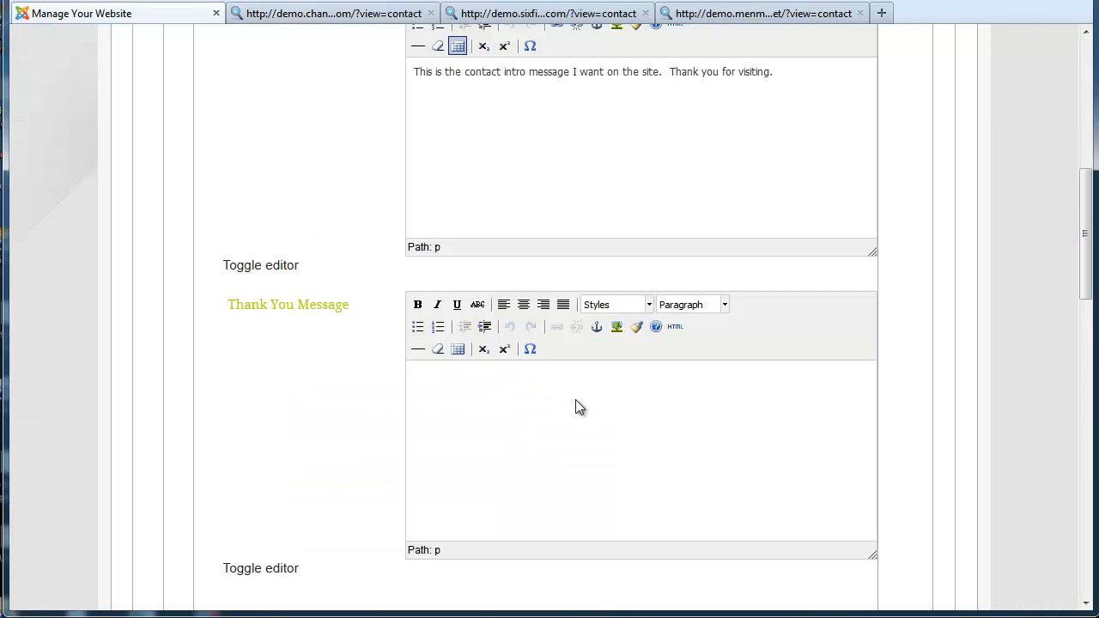
{"action": "left_click", "coordinate": [540, 415]}
{"action": "scroll", "coordinate": [589, 439], "scroll_direction": "up", "scroll_amount": 6}
{"action": "left_click", "coordinate": [402, 216]}
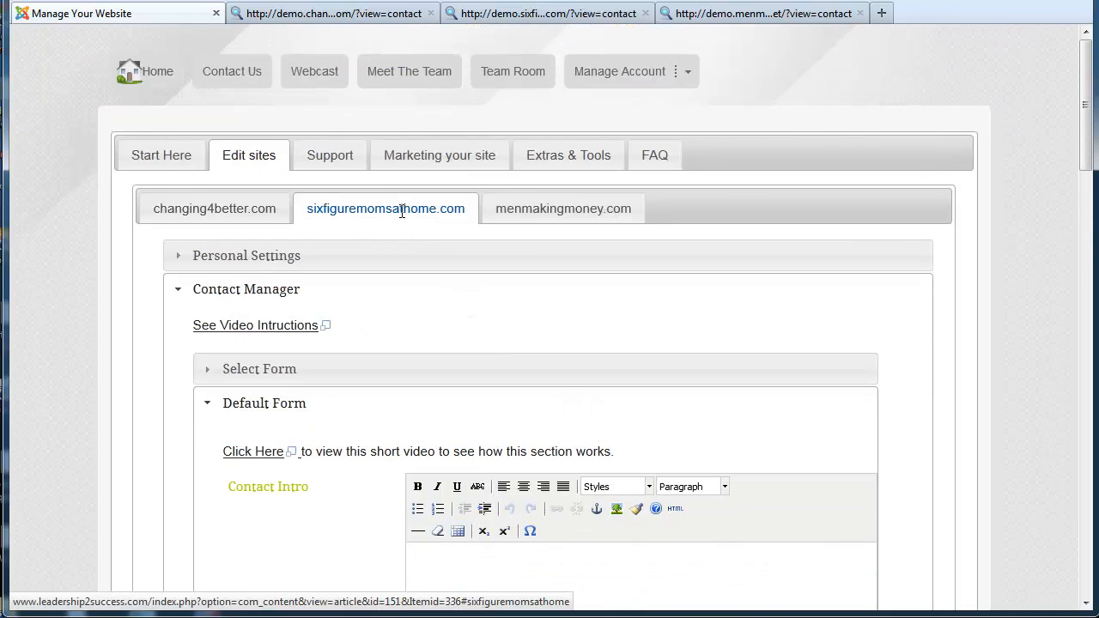
{"action": "scroll", "coordinate": [580, 381], "scroll_direction": "down", "scroll_amount": 6}
{"action": "scroll", "coordinate": [490, 326], "scroll_direction": "up", "scroll_amount": 3}
{"action": "scroll", "coordinate": [498, 429], "scroll_direction": "down", "scroll_amount": 3}
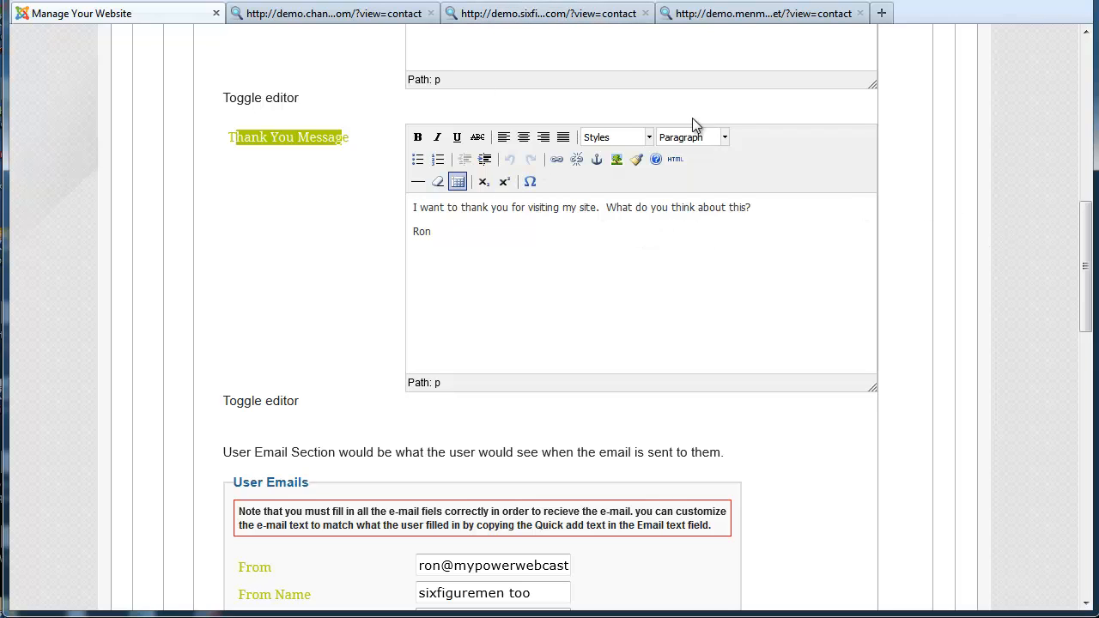
{"action": "left_click_drag", "start_coordinate": [1080, 243], "coordinate": [1084, 75]}
Flip through the three site tabs back to sixfiguremomsathome.com, then open its live contact page
{"action": "left_click", "coordinate": [511, 212]}
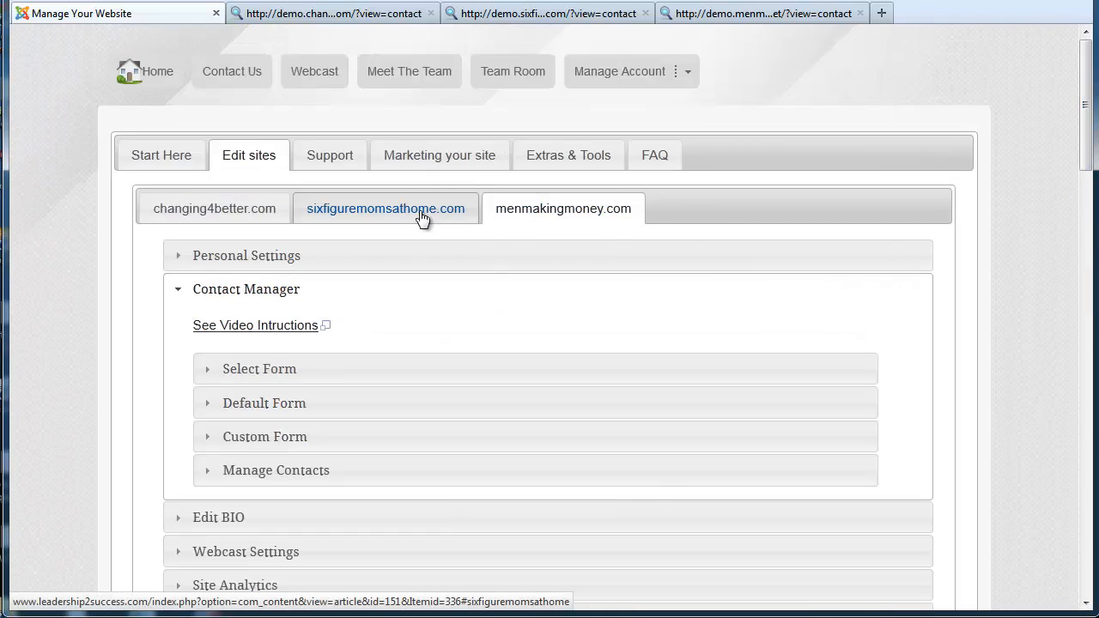
{"action": "left_click", "coordinate": [422, 212]}
{"action": "left_click", "coordinate": [240, 210]}
{"action": "left_click", "coordinate": [346, 202]}
{"action": "left_click", "coordinate": [528, 207]}
{"action": "left_click", "coordinate": [449, 211]}
{"action": "left_click_drag", "start_coordinate": [1085, 103], "coordinate": [1084, 228]}
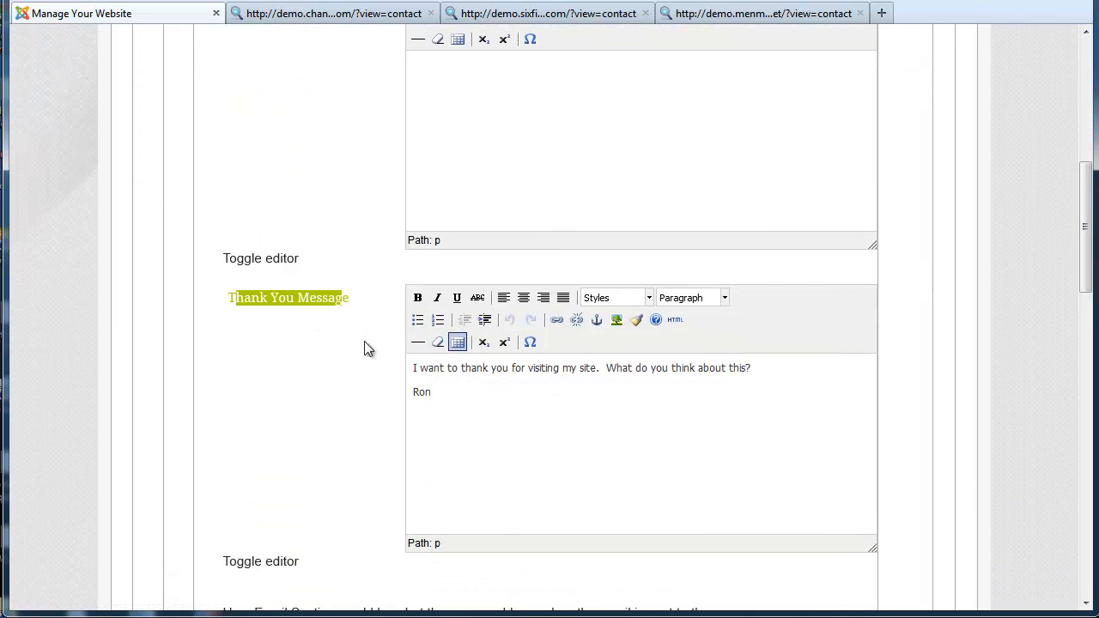
{"action": "left_click", "coordinate": [509, 16]}
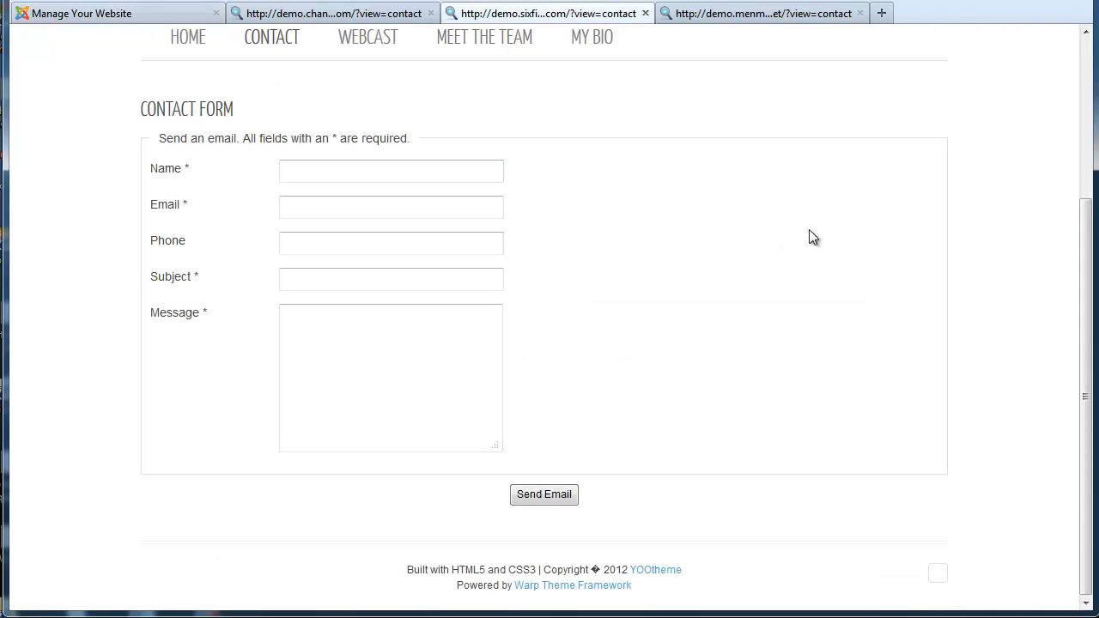
Fill the contact form with a name, valid email and 'asdf' placeholder text, and send it
{"action": "left_click", "coordinate": [361, 170]}
{"action": "type", "text": "ron"}
{"action": "key", "text": "Tab"}
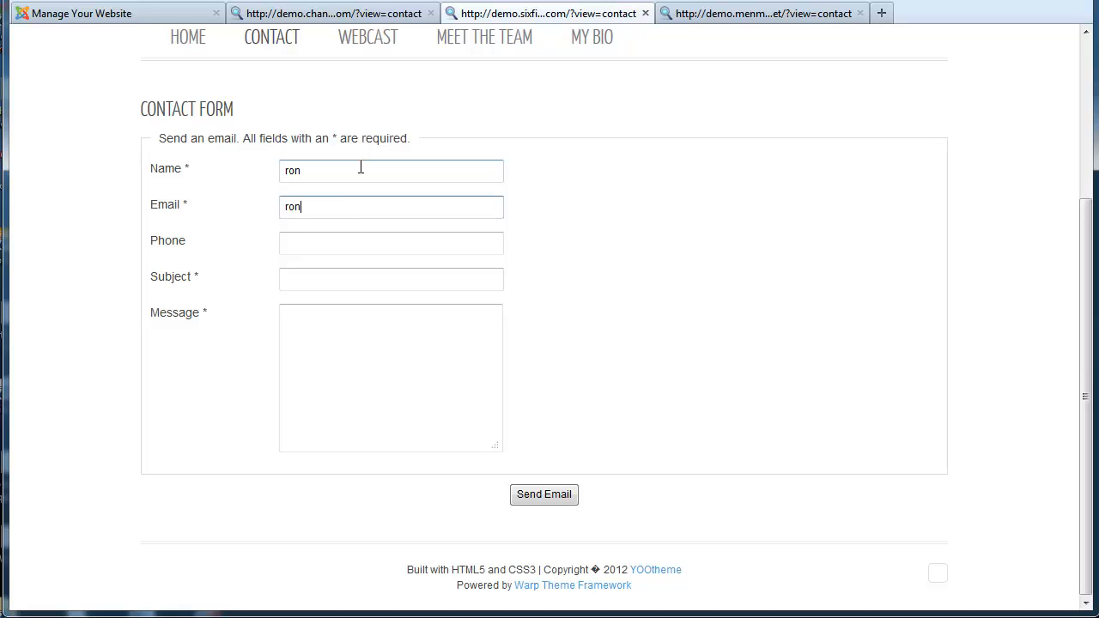
{"action": "key", "text": "Tab"}
{"action": "type", "text": "fasdf"}
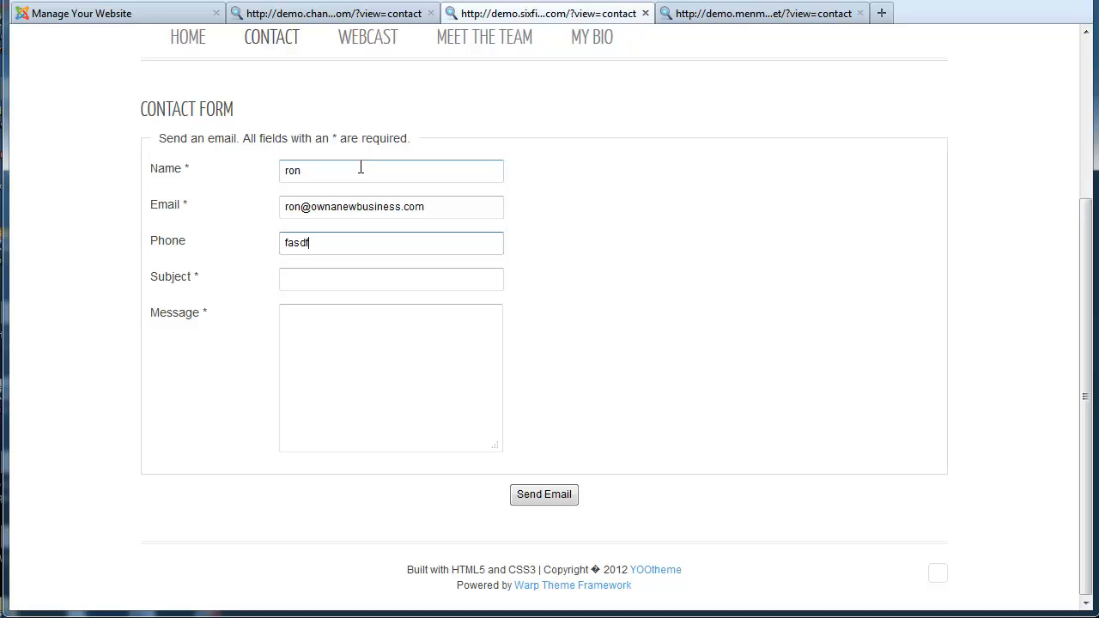
{"action": "key", "text": "Tab"}
{"action": "type", "text": "asdf"}
{"action": "key", "text": "Tab"}
{"action": "type", "text": "asdf"}
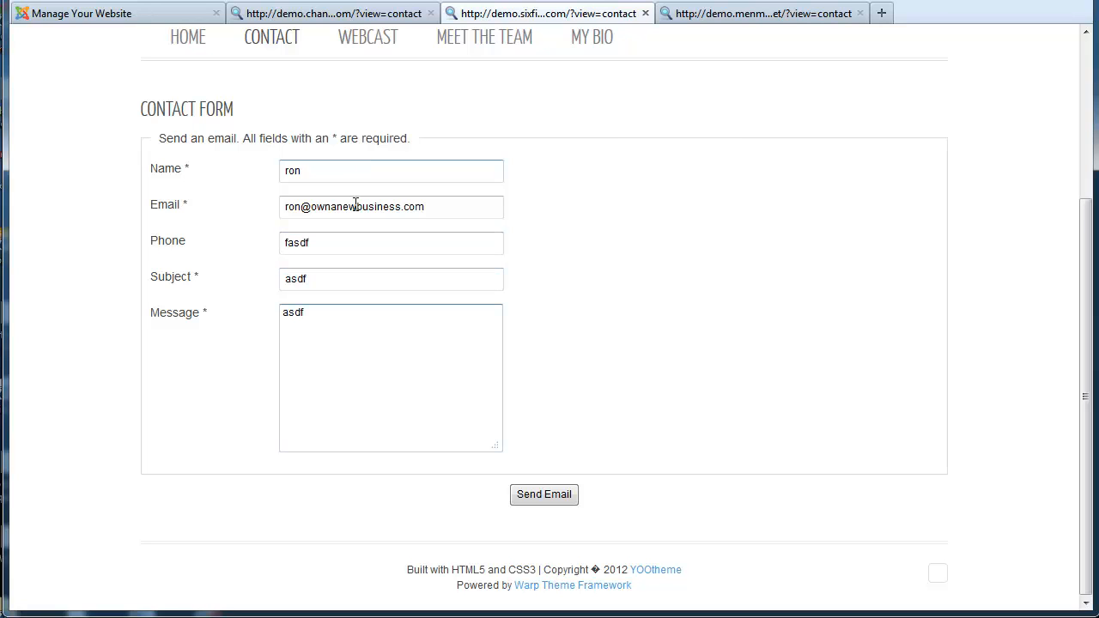
{"action": "left_click", "coordinate": [546, 507]}
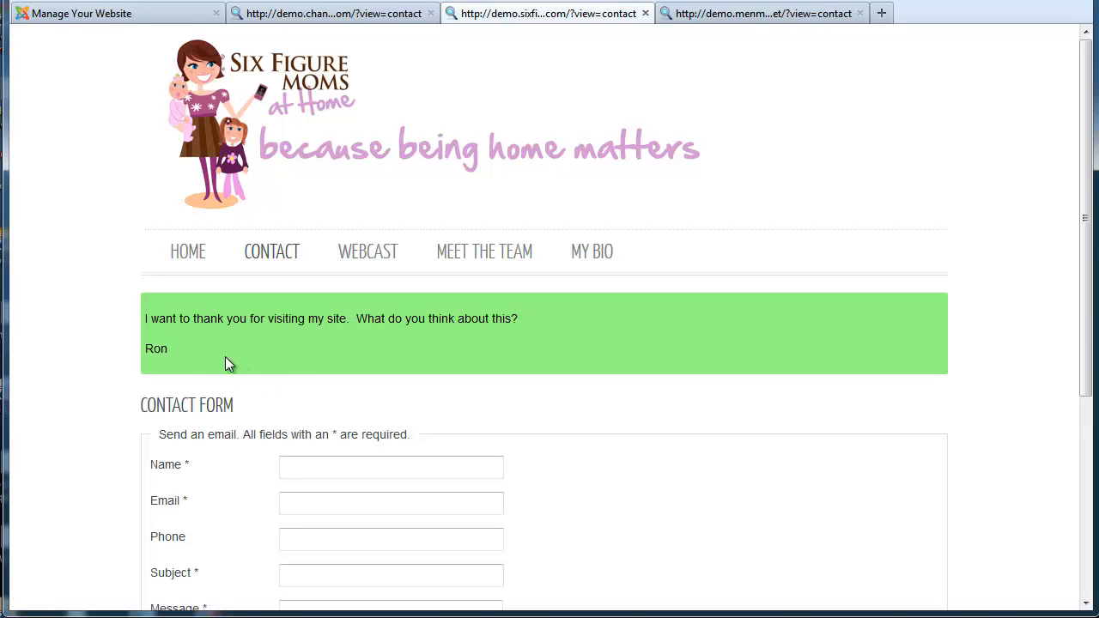
Select and review the green thank-you message shown above the form
{"action": "left_click_drag", "start_coordinate": [192, 353], "coordinate": [159, 324]}
{"action": "left_click", "coordinate": [405, 324]}
{"action": "scroll", "coordinate": [712, 330], "scroll_direction": "down", "scroll_amount": 3}
{"action": "scroll", "coordinate": [723, 336], "scroll_direction": "up", "scroll_amount": 3}
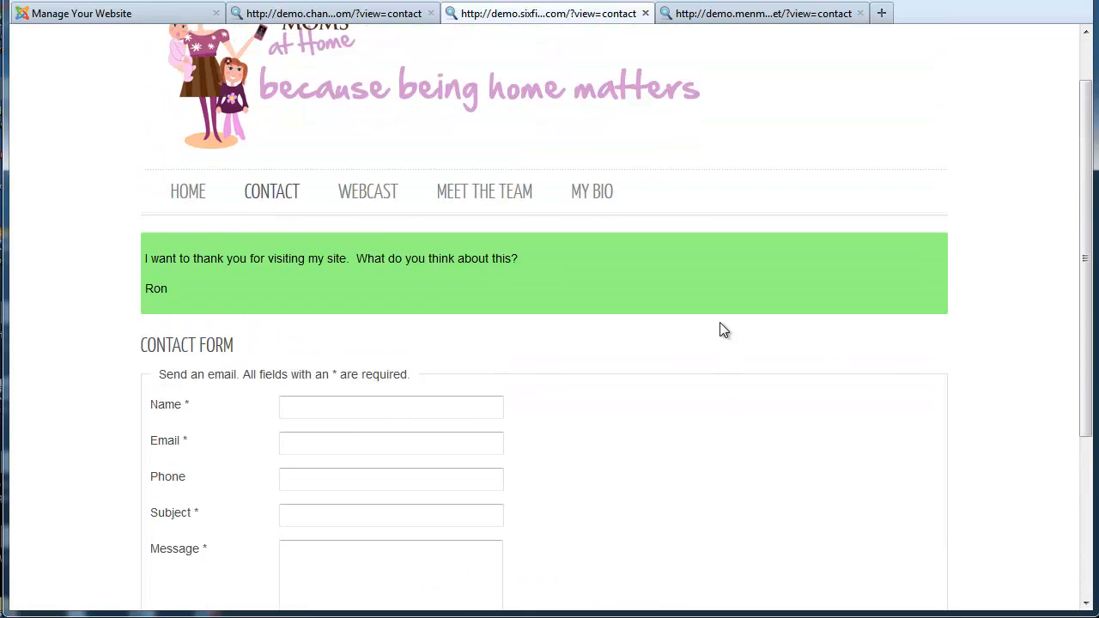
Inspect sixfiguremomsathome.com's User Emails message text and From address by selecting them
{"action": "left_click", "coordinate": [161, 10]}
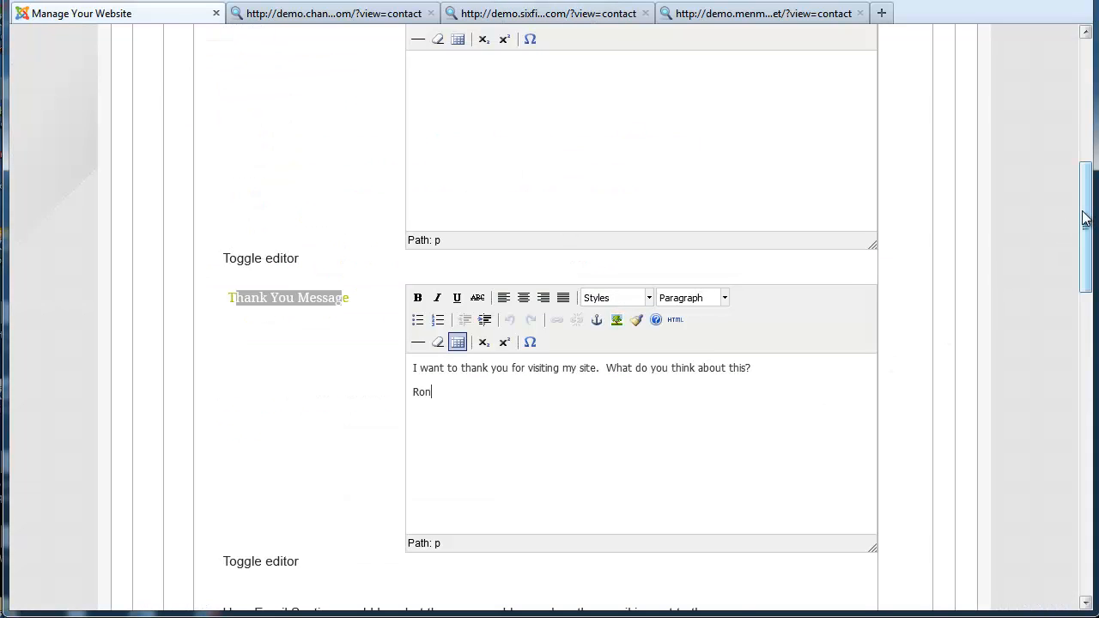
{"action": "left_click_drag", "start_coordinate": [1085, 216], "coordinate": [1089, 353]}
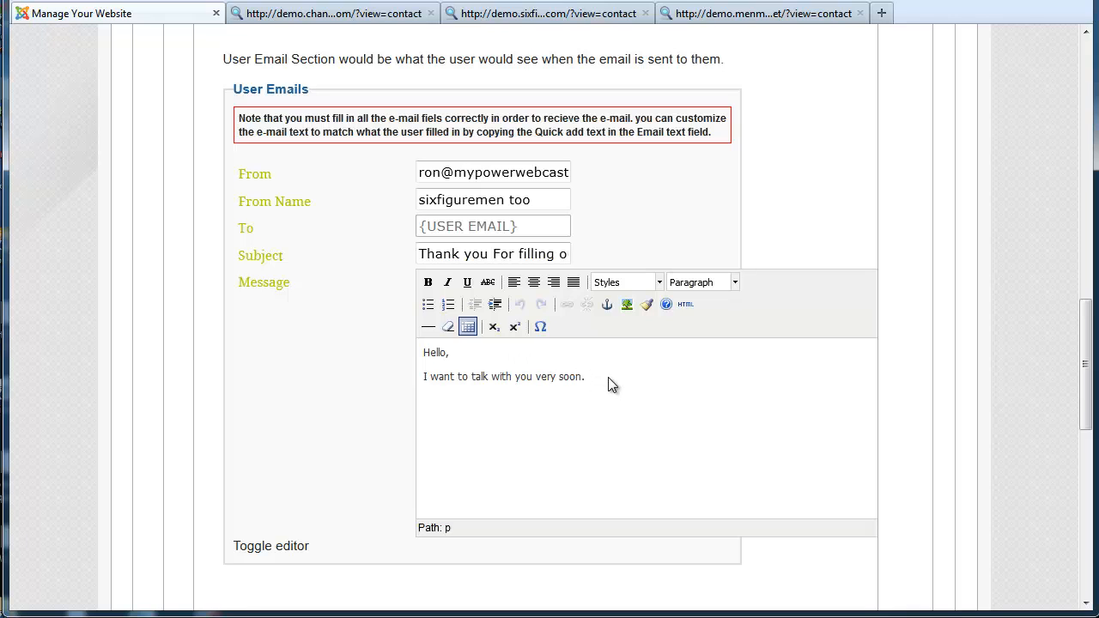
{"action": "left_click_drag", "start_coordinate": [609, 377], "coordinate": [410, 340]}
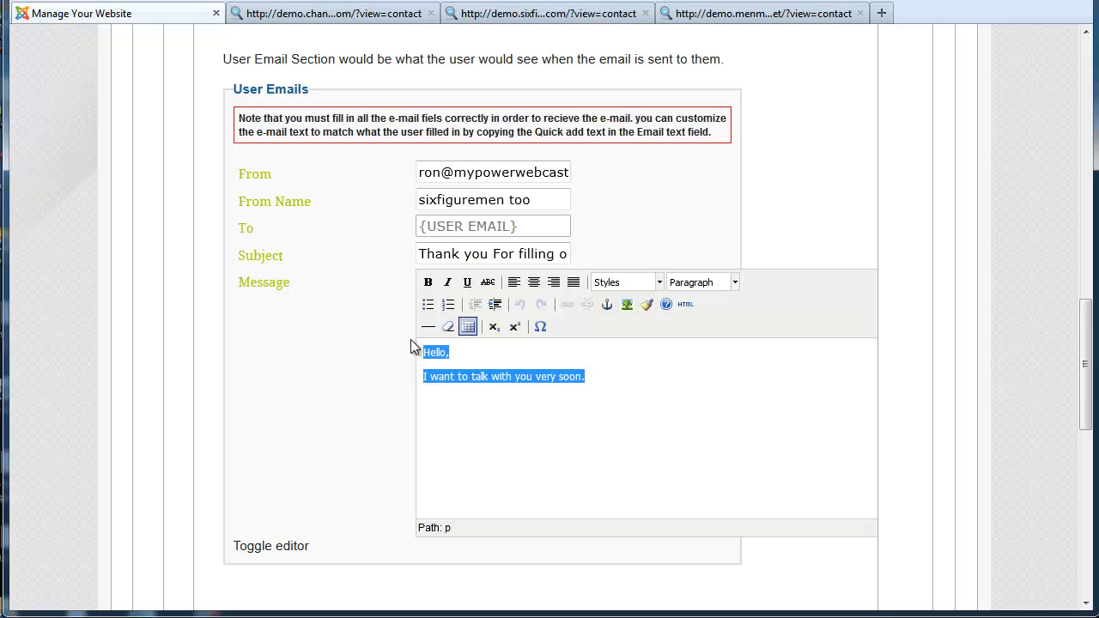
{"action": "left_click", "coordinate": [499, 375]}
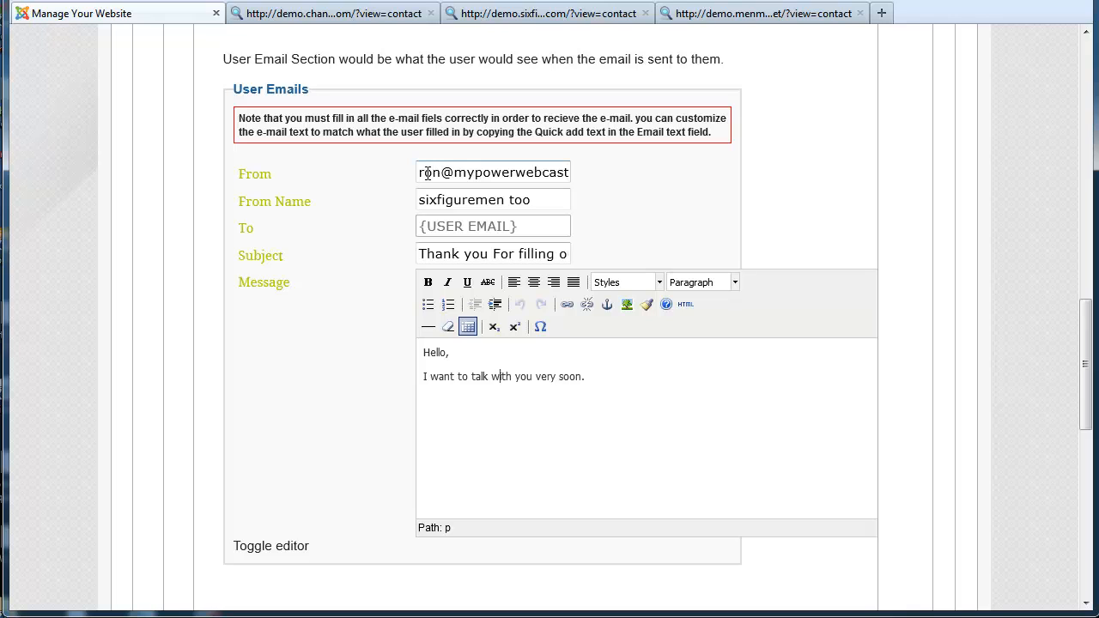
{"action": "left_click_drag", "start_coordinate": [427, 172], "coordinate": [578, 171]}
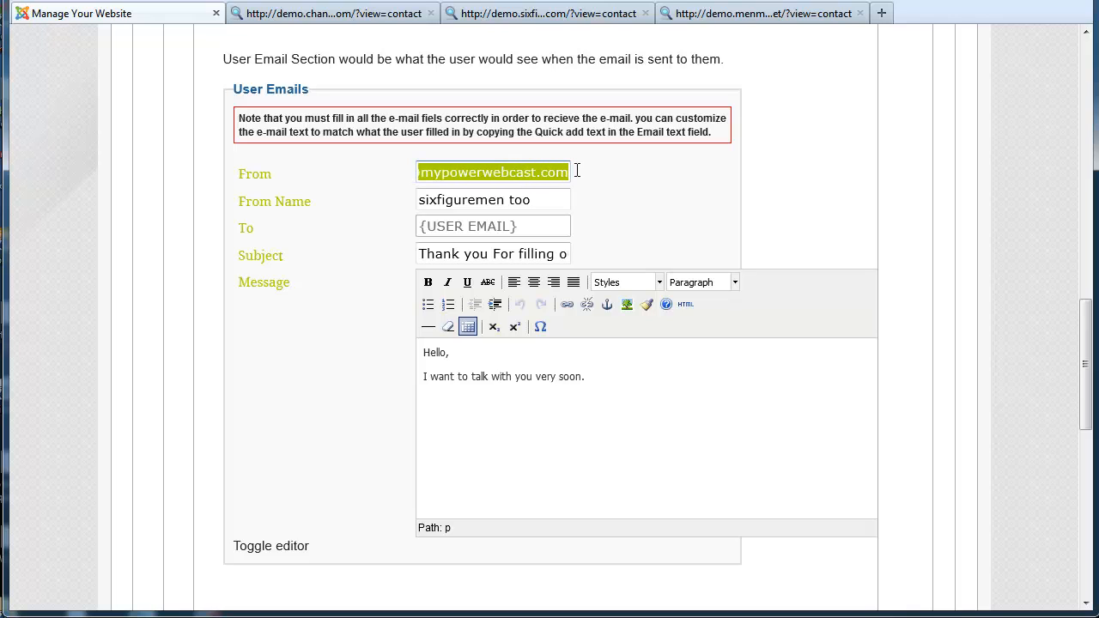
{"action": "left_click", "coordinate": [538, 175]}
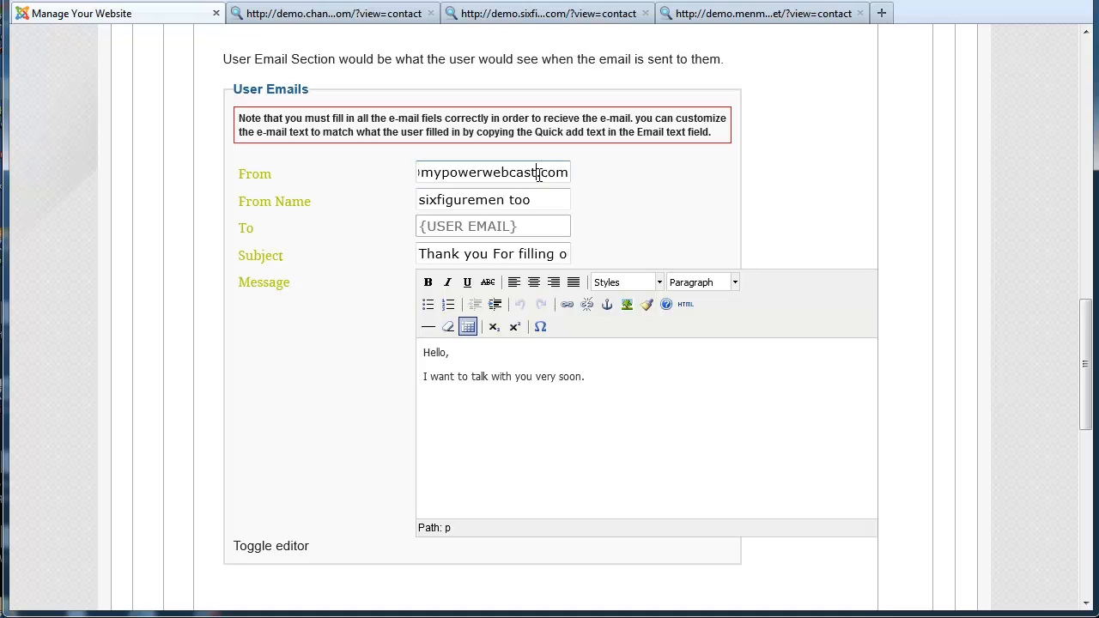
{"action": "left_click_drag", "start_coordinate": [569, 174], "coordinate": [355, 171]}
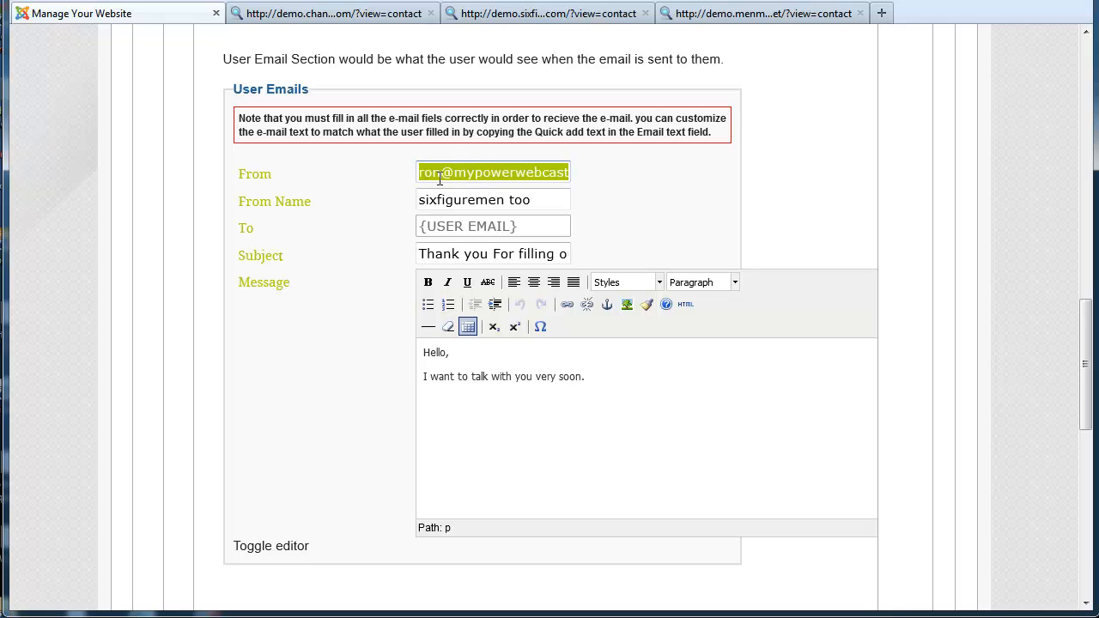
{"action": "left_click_drag", "start_coordinate": [469, 171], "coordinate": [608, 168]}
{"action": "left_click", "coordinate": [517, 172]}
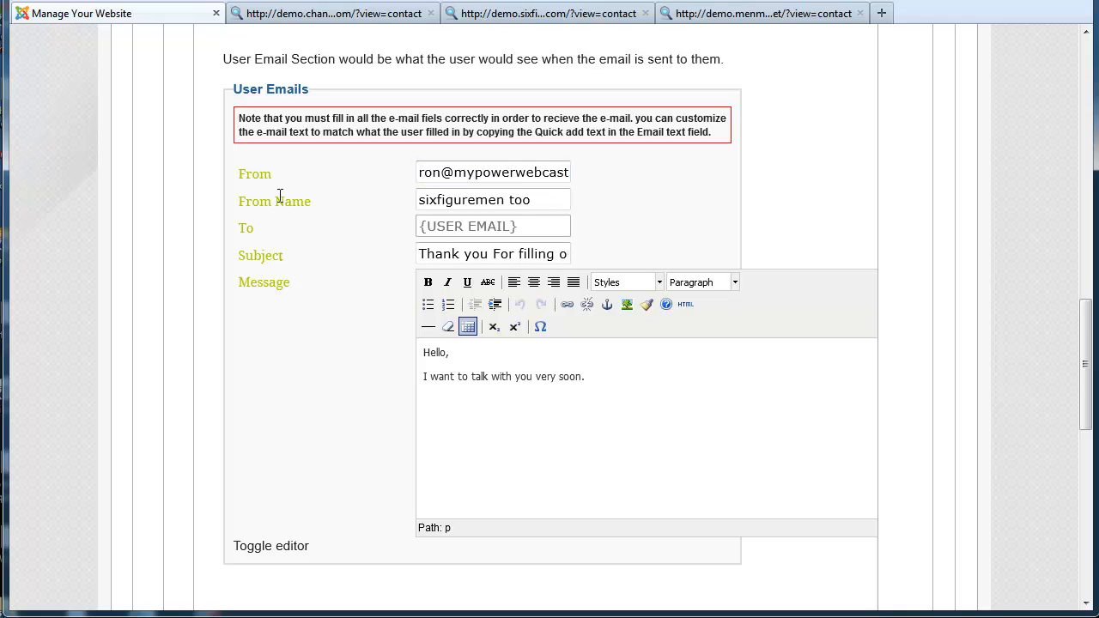
Replace the From Name 'sixfiguremen too' with a personalised Sixfigure Team sender name
{"action": "left_click_drag", "start_coordinate": [546, 199], "coordinate": [385, 201]}
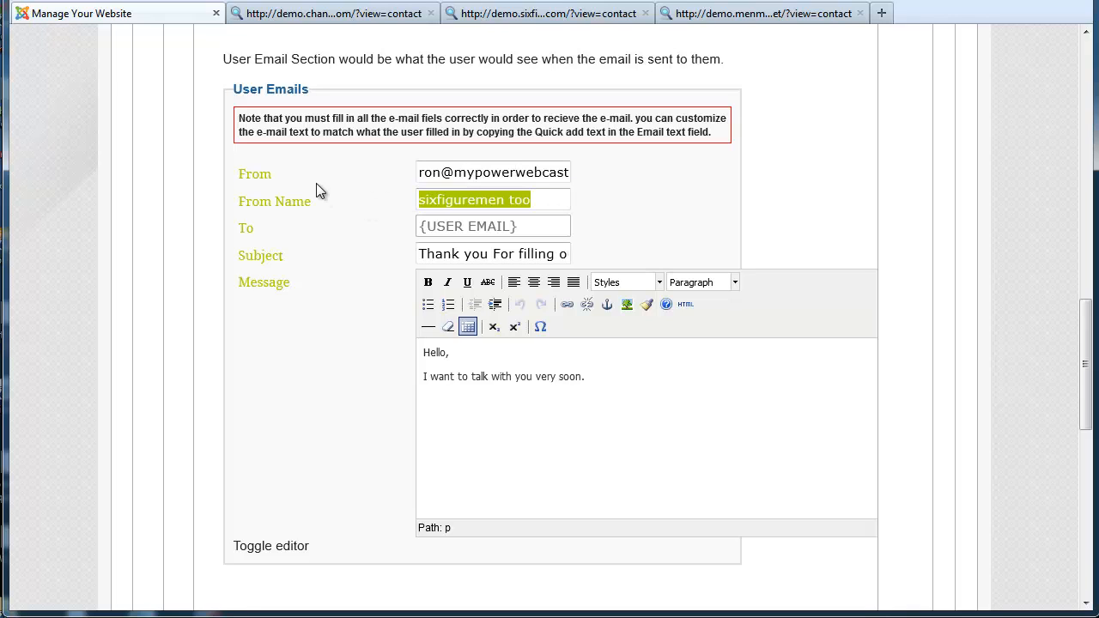
{"action": "type", "text": "Su"}
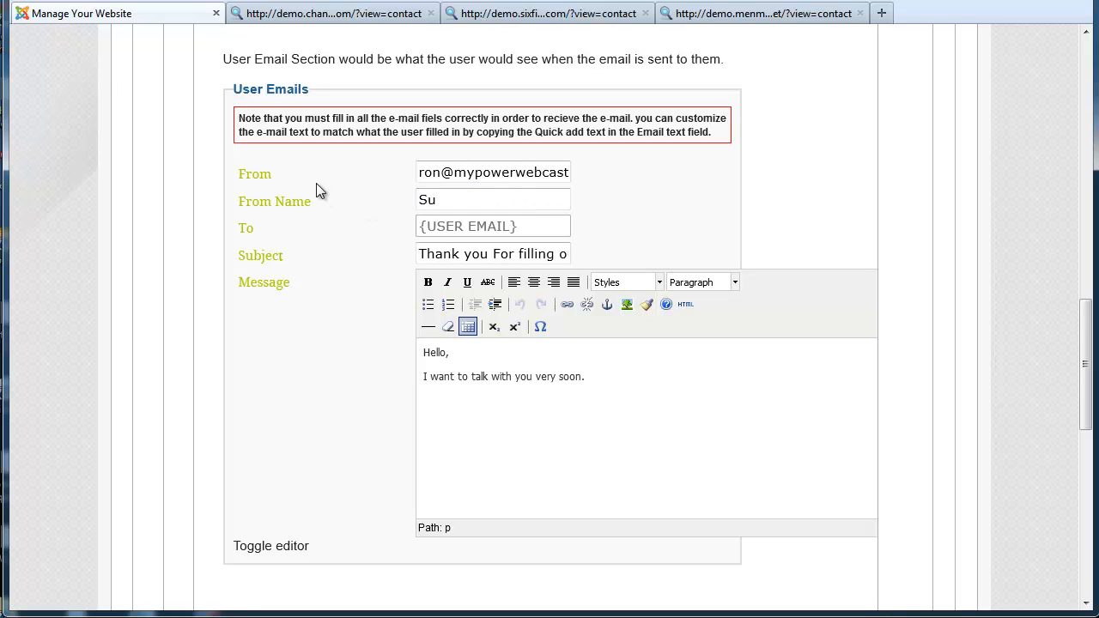
{"action": "type", "text": "es Sixfi"}
{"action": "type", "text": "g"}
{"action": "key", "text": "BackSpace"}
{"action": "type", "text": "figure Team"}
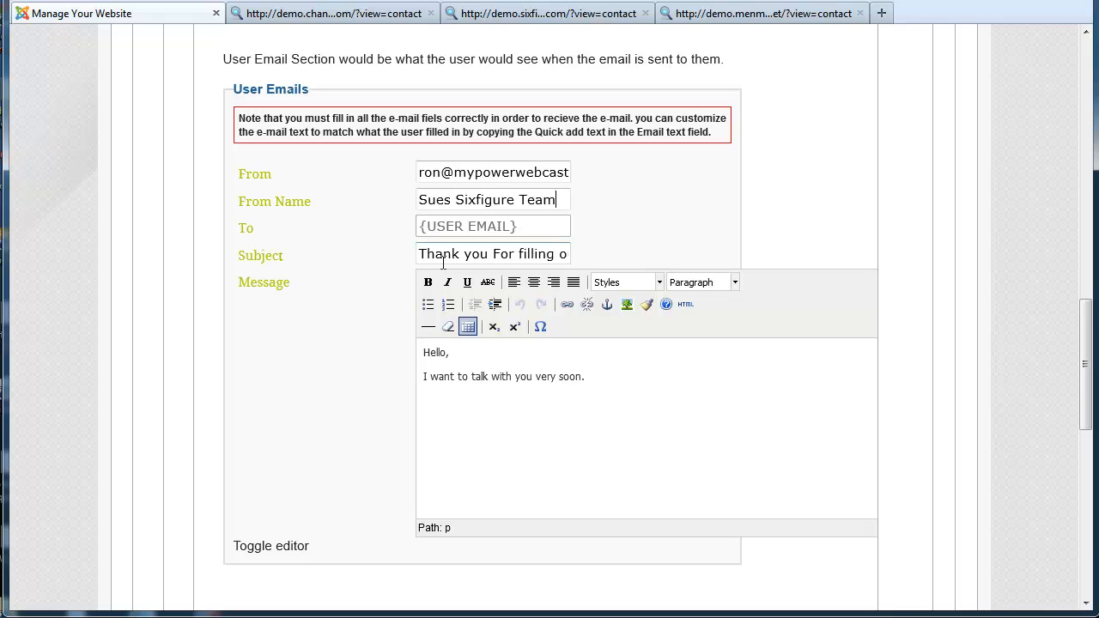
Review the user email subject 'For filling out the form' and its 'Hello,' message
{"action": "left_click_drag", "start_coordinate": [445, 259], "coordinate": [607, 247]}
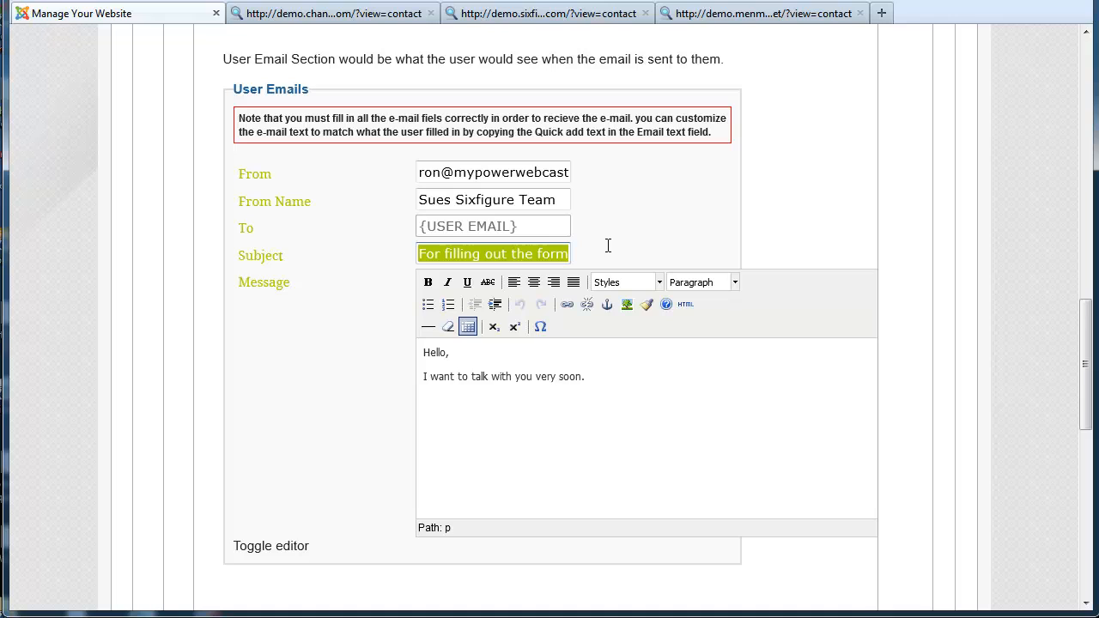
{"action": "left_click_drag", "start_coordinate": [585, 376], "coordinate": [418, 352]}
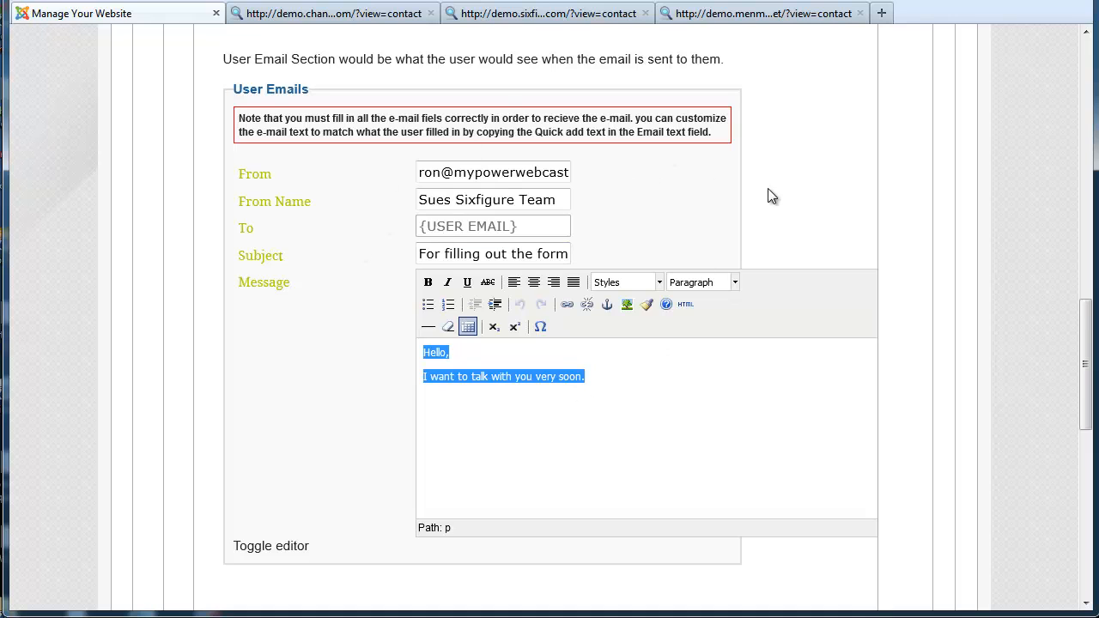
{"action": "left_click_drag", "start_coordinate": [1089, 332], "coordinate": [1089, 311]}
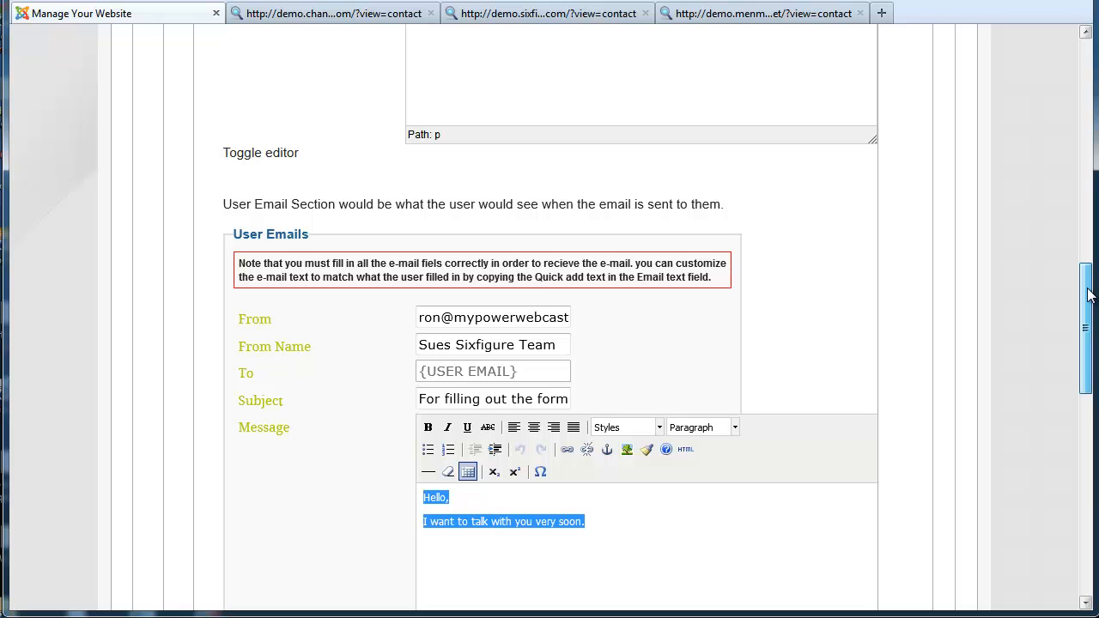
{"action": "scroll", "coordinate": [1089, 295], "scroll_direction": "down", "scroll_amount": 1}
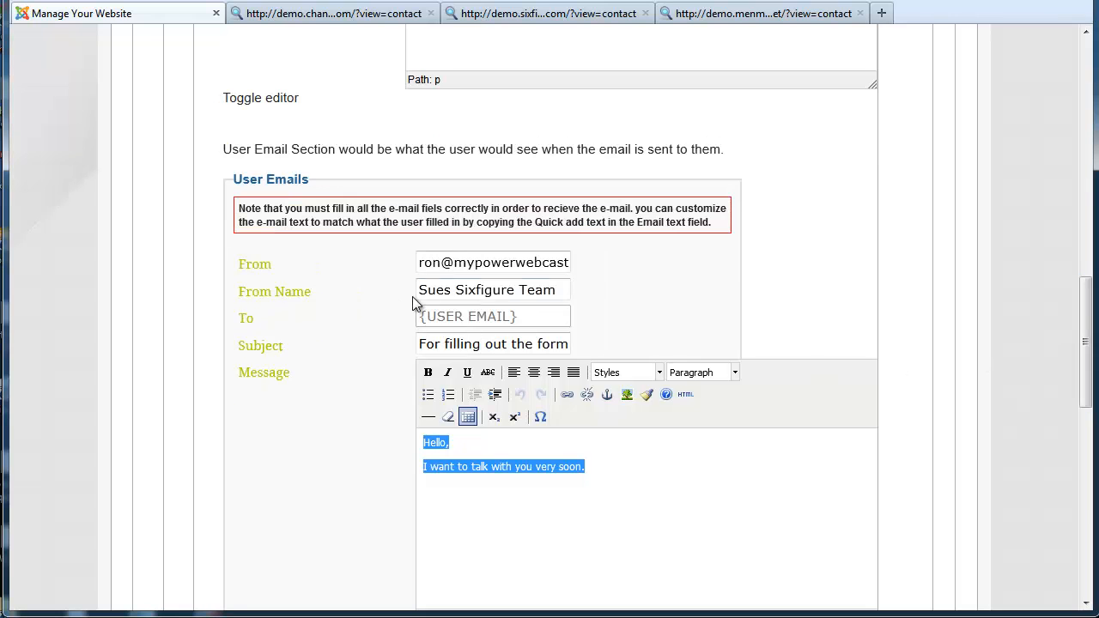
{"action": "left_click_drag", "start_coordinate": [1089, 313], "coordinate": [1050, 56]}
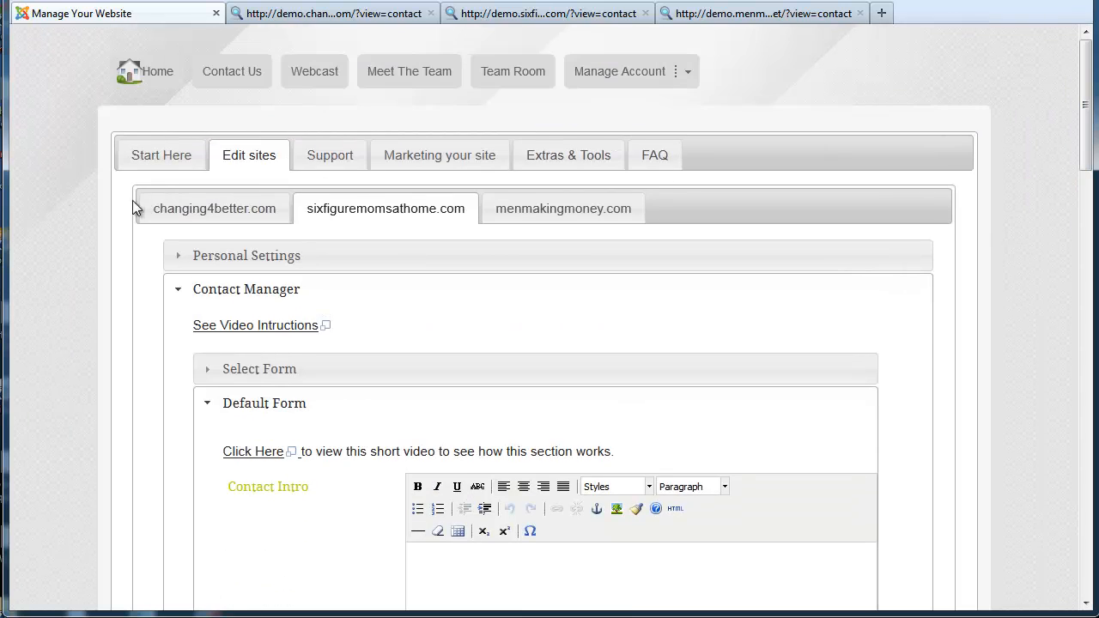
Switch to the changing4better.com settings and bring up its User Emails section, where only To is {USER EMAIL}
{"action": "left_click", "coordinate": [190, 208]}
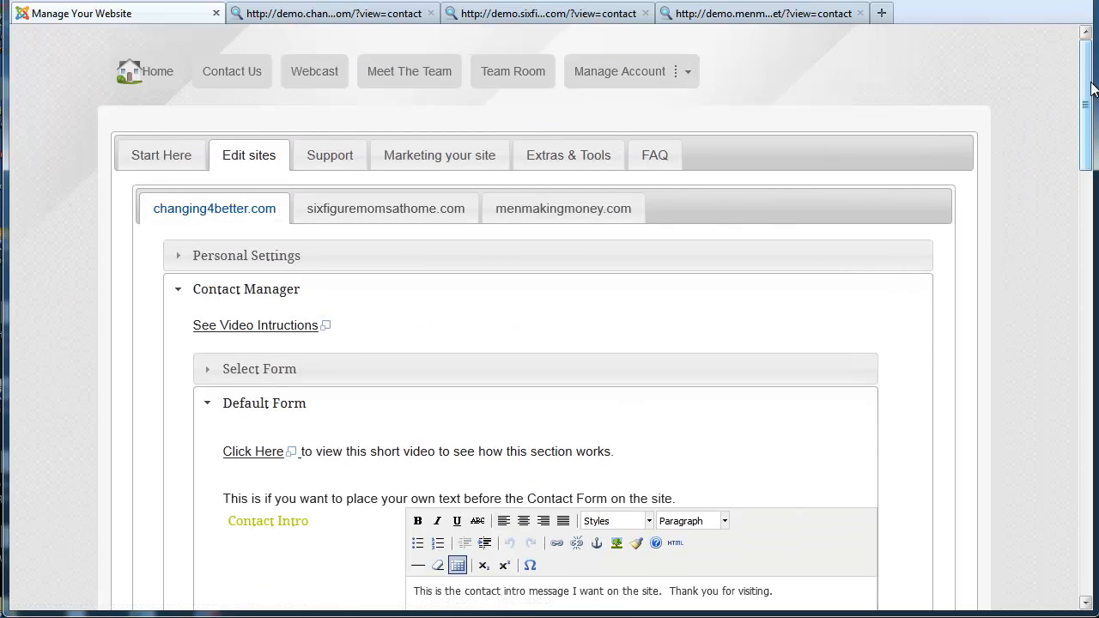
{"action": "left_click_drag", "start_coordinate": [1092, 89], "coordinate": [1087, 359]}
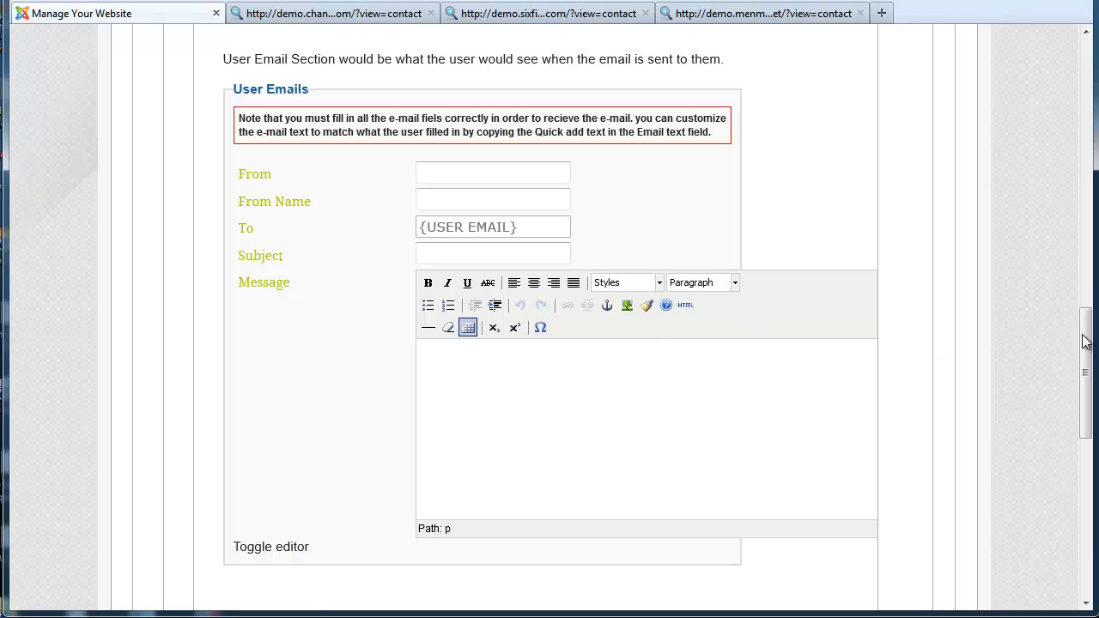
{"action": "left_click_drag", "start_coordinate": [1088, 340], "coordinate": [1090, 402]}
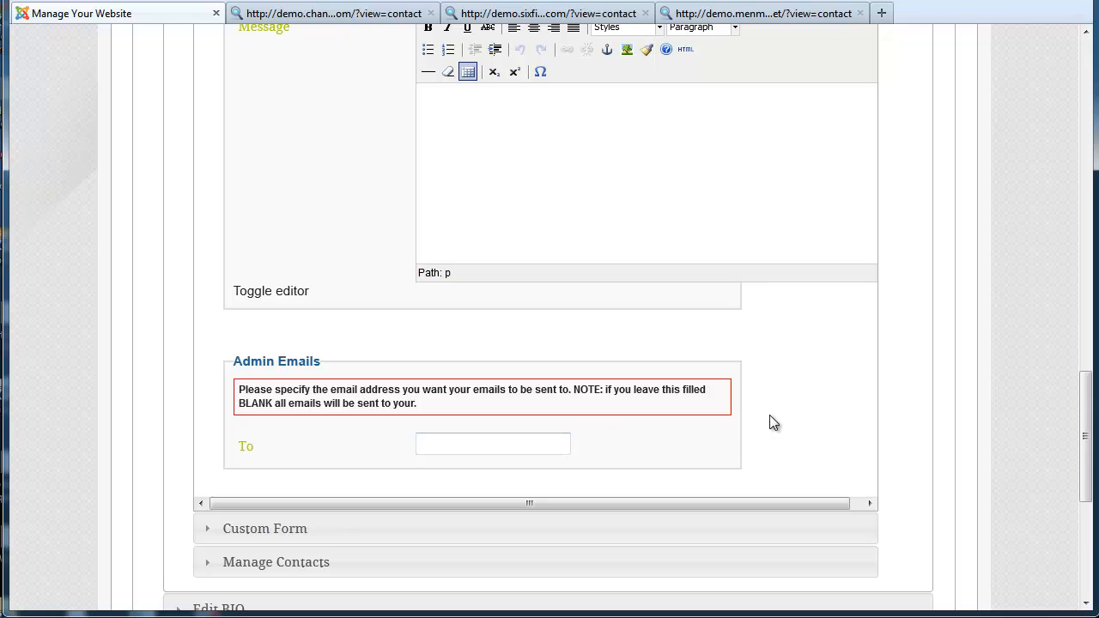
{"action": "left_click_drag", "start_coordinate": [1086, 399], "coordinate": [1087, 79]}
{"action": "left_click", "coordinate": [517, 191]}
{"action": "left_click", "coordinate": [380, 190]}
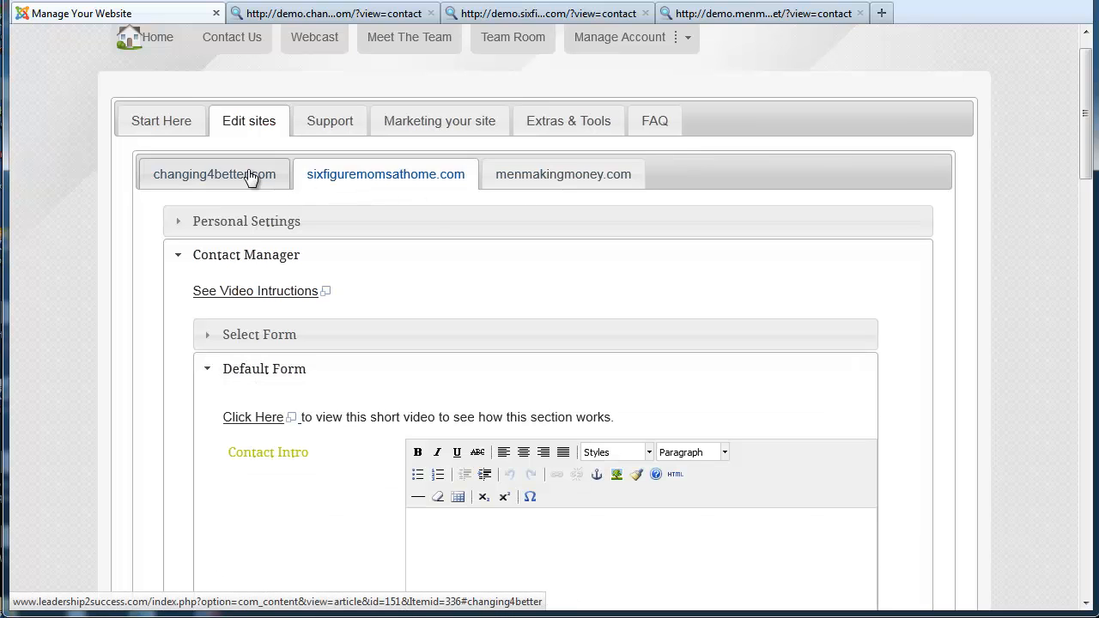
{"action": "left_click", "coordinate": [251, 176]}
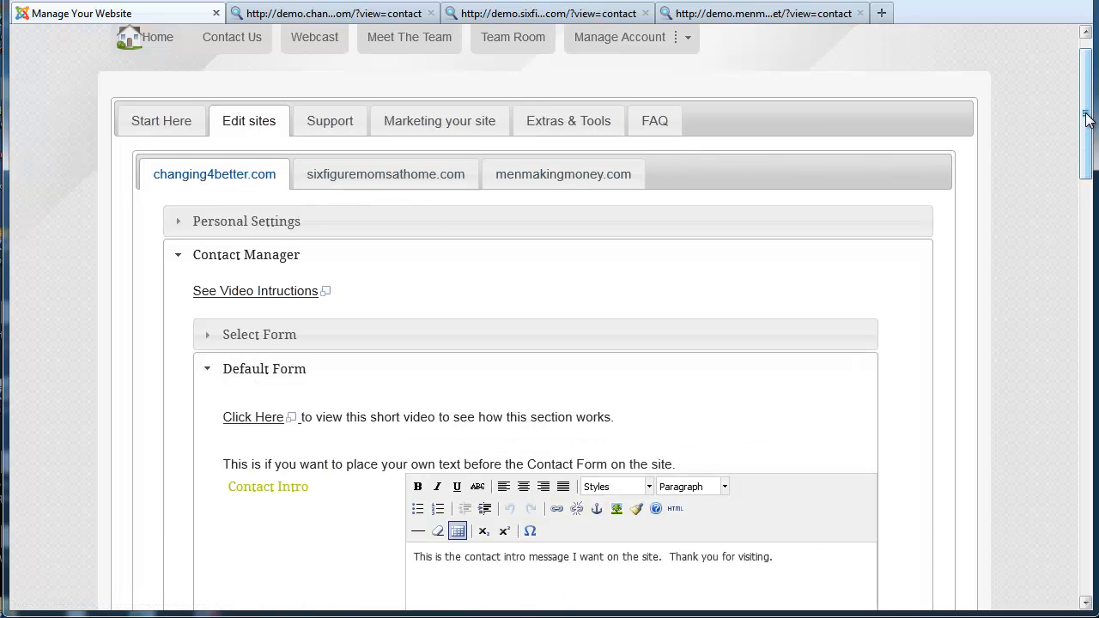
{"action": "left_click_drag", "start_coordinate": [1087, 120], "coordinate": [1003, 57]}
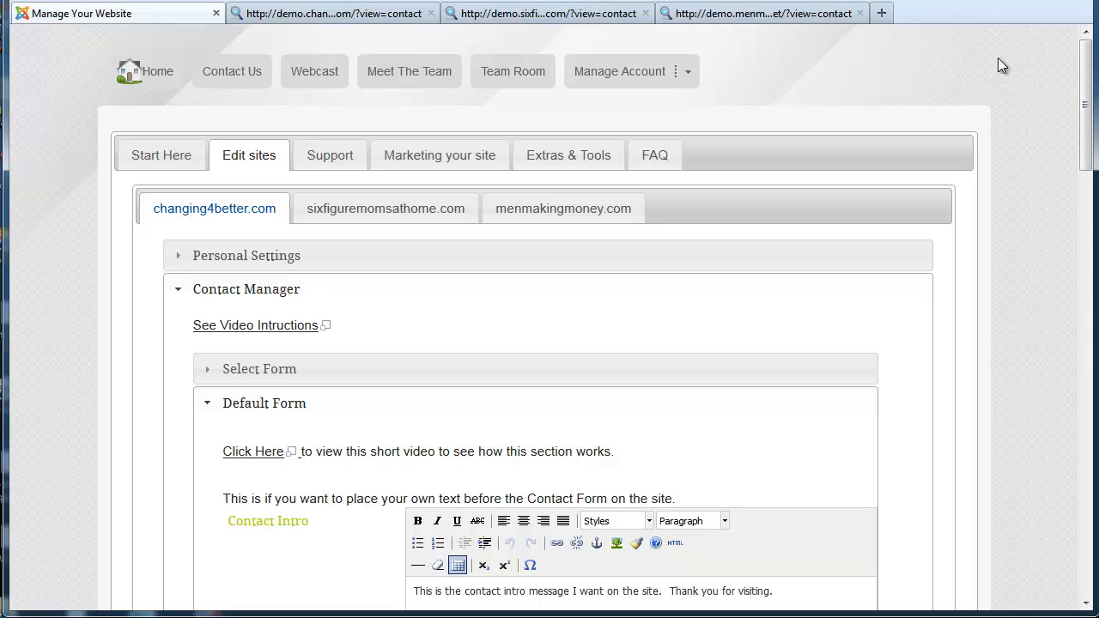